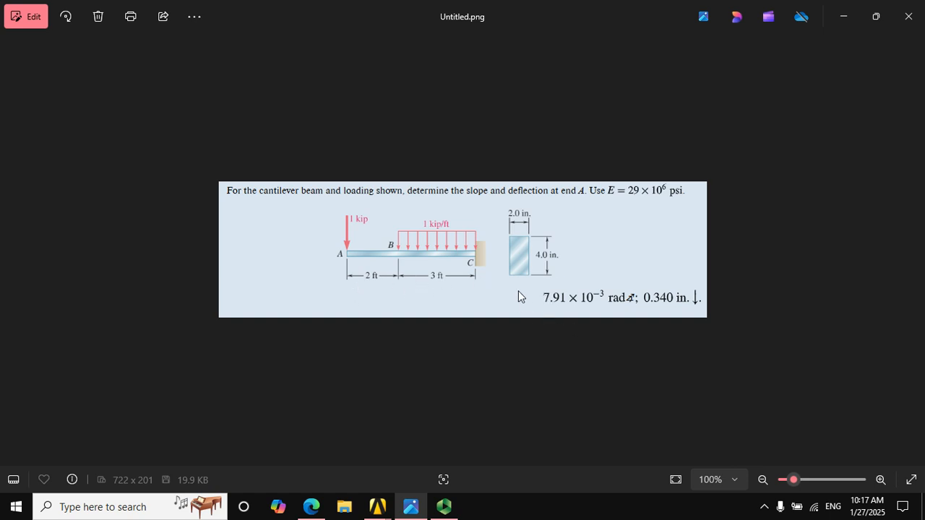
pyautogui.click(444, 506)
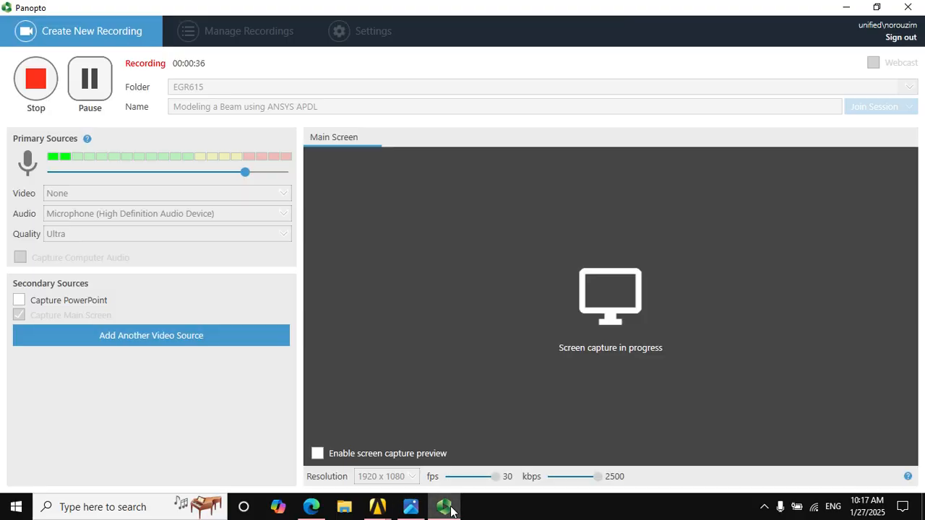
pyautogui.click(411, 506)
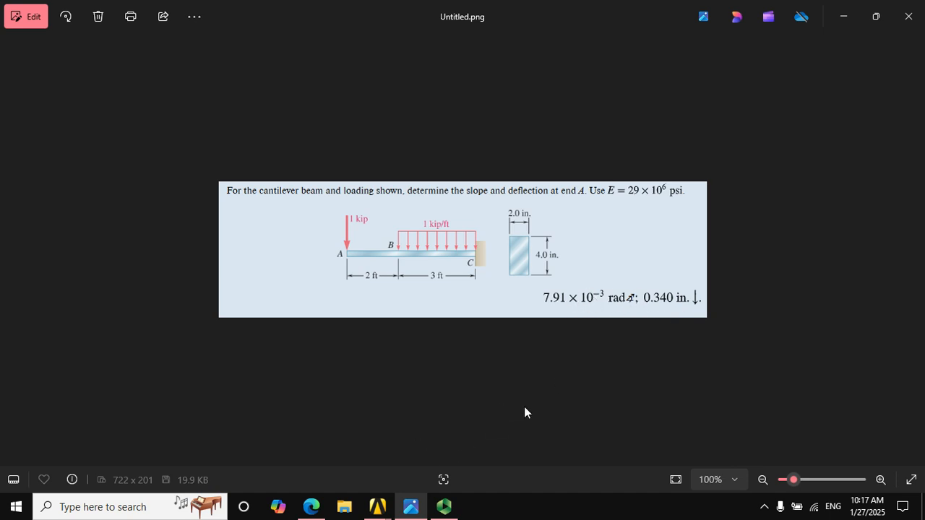
# Switch to ANSYS Mechanical APDL, clear the database and start new without reading the start file
pyautogui.moveTo(377, 510)
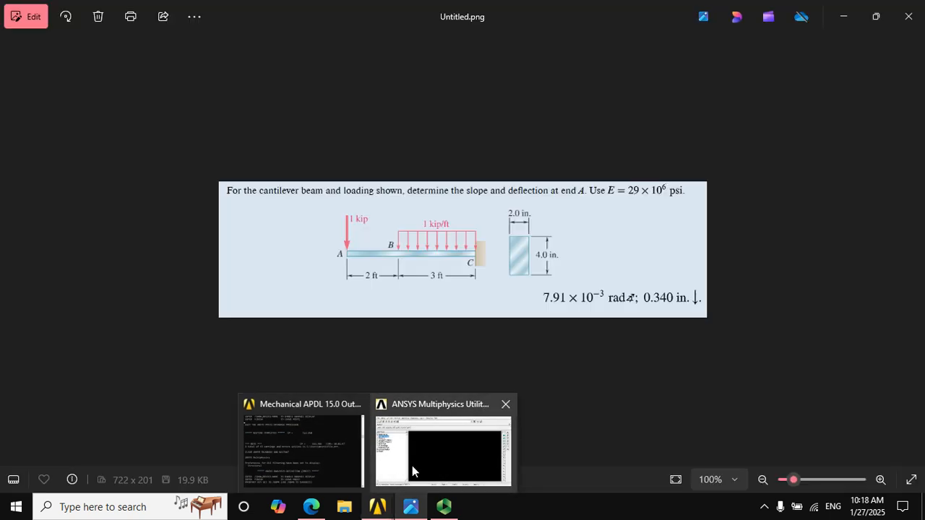
pyautogui.click(412, 465)
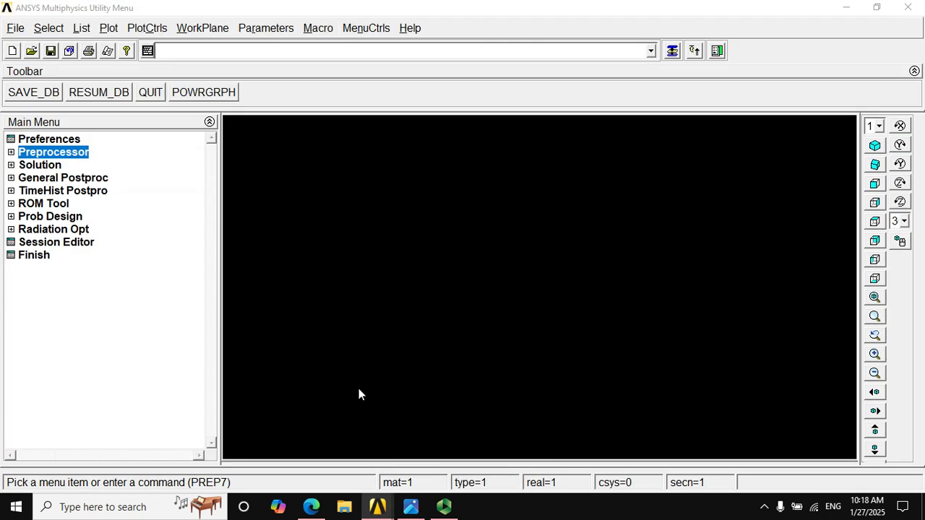
pyautogui.click(387, 514)
pyautogui.click(409, 465)
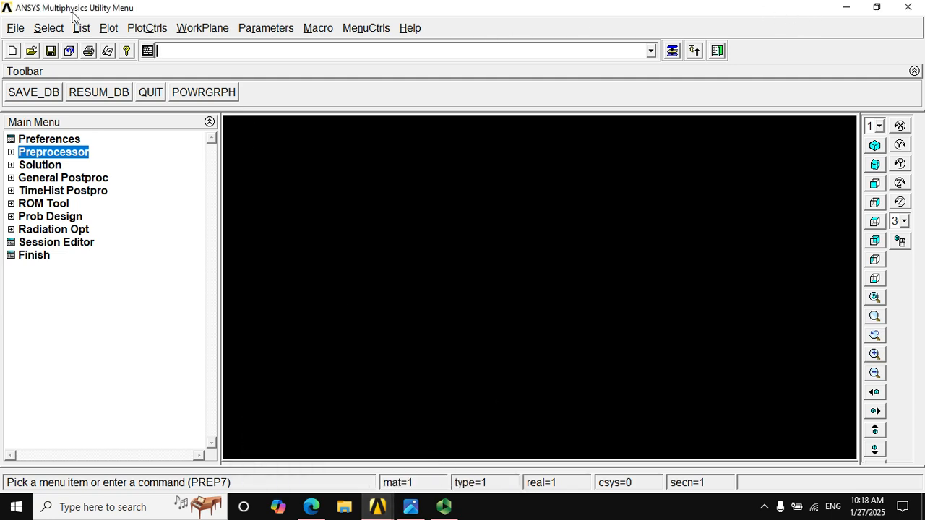
pyautogui.click(14, 29)
pyautogui.click(29, 45)
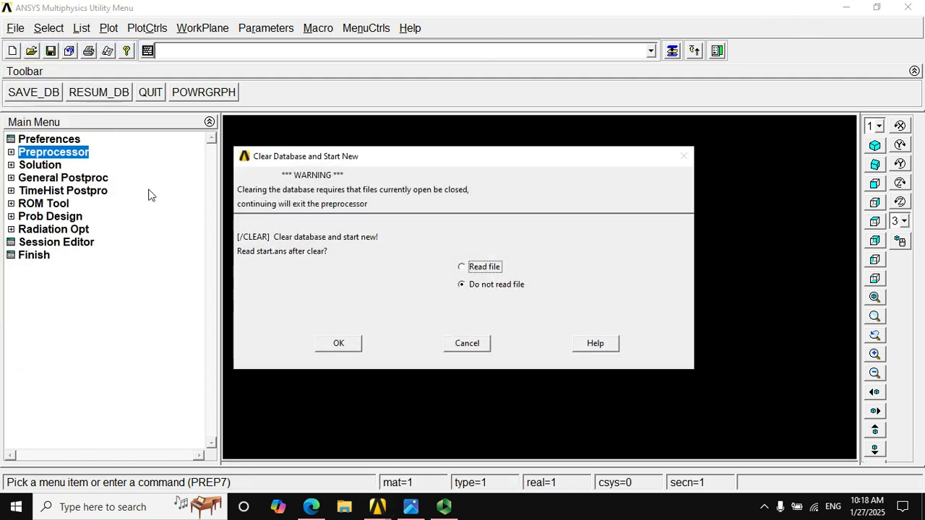
pyautogui.click(339, 343)
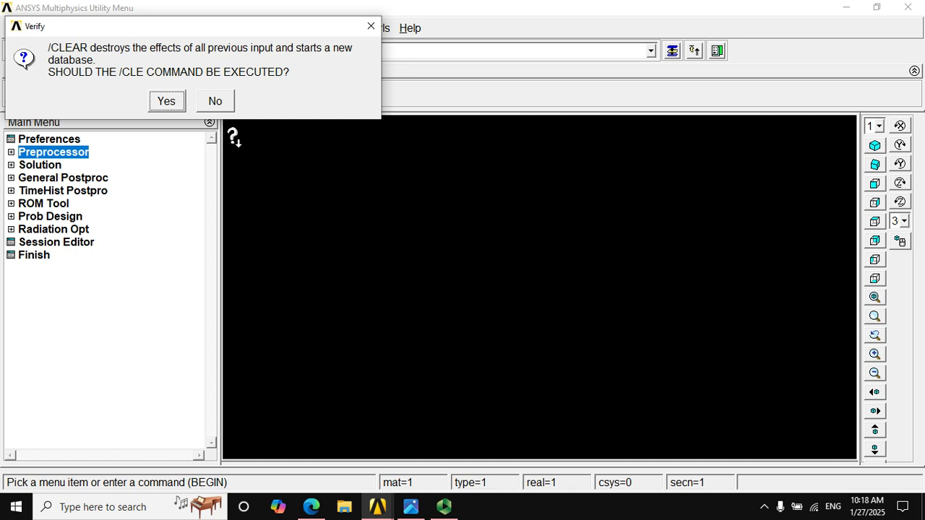
pyautogui.click(172, 105)
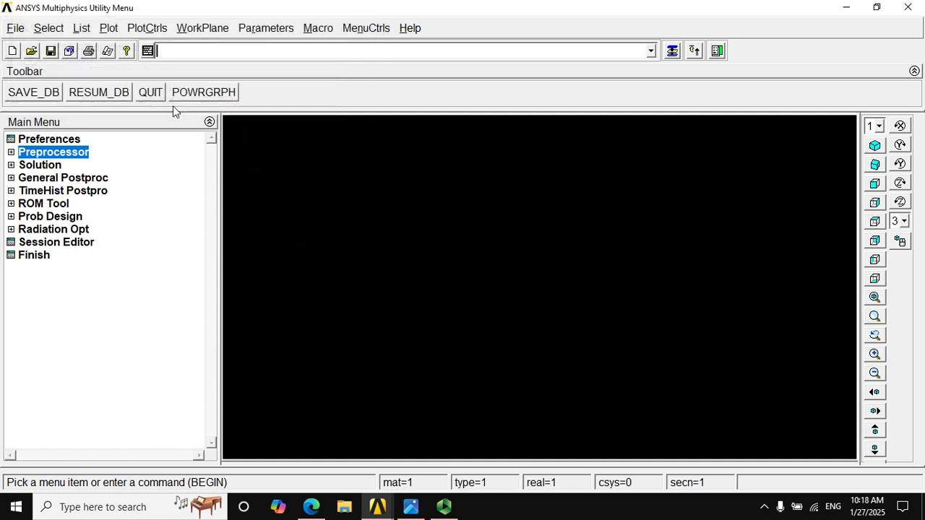
# Set the GUI filtering preferences to show only the Structural discipline
pyautogui.click(62, 141)
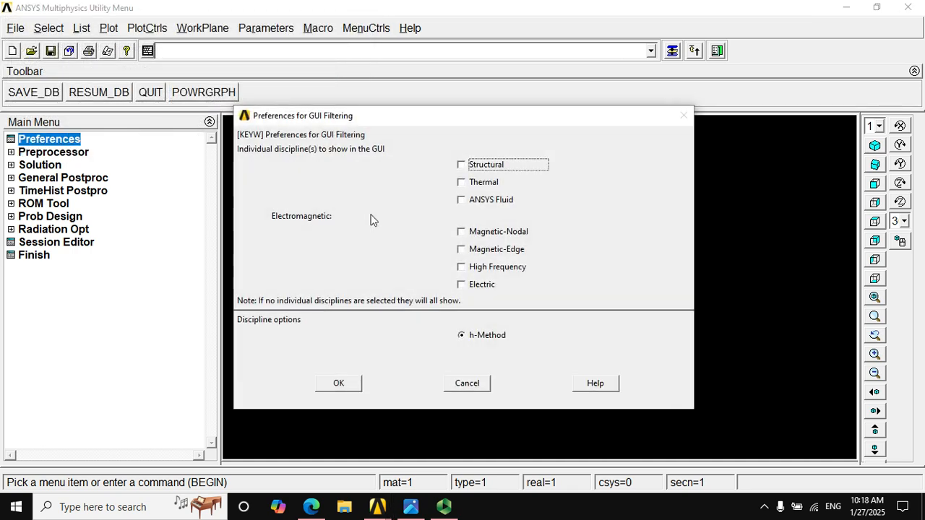
pyautogui.click(490, 166)
pyautogui.click(338, 383)
# Add the 2 node 188 beam from the element library as element type 1
pyautogui.click(13, 154)
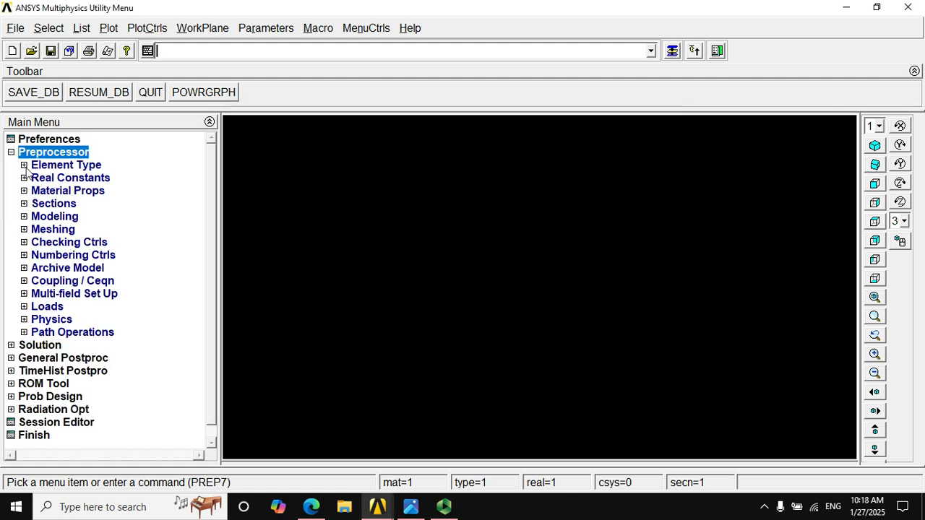
pyautogui.click(64, 168)
pyautogui.click(65, 179)
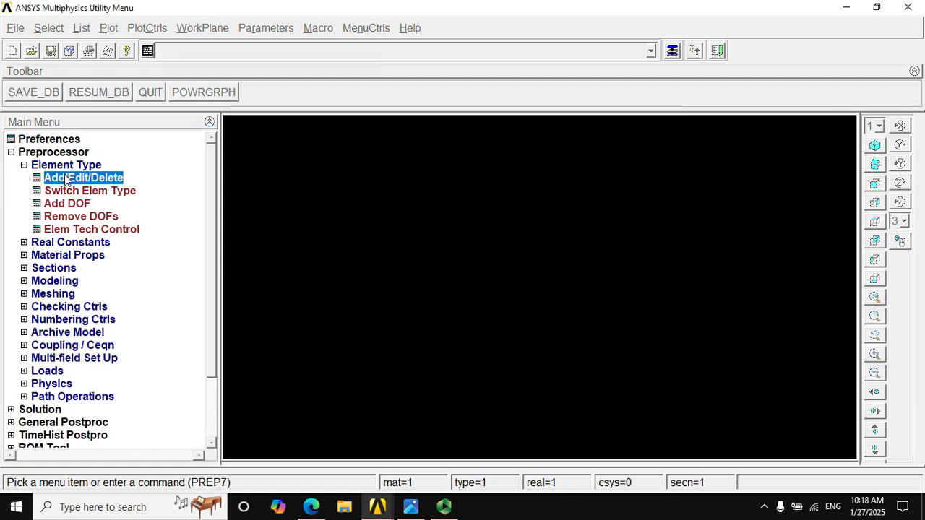
pyautogui.click(122, 348)
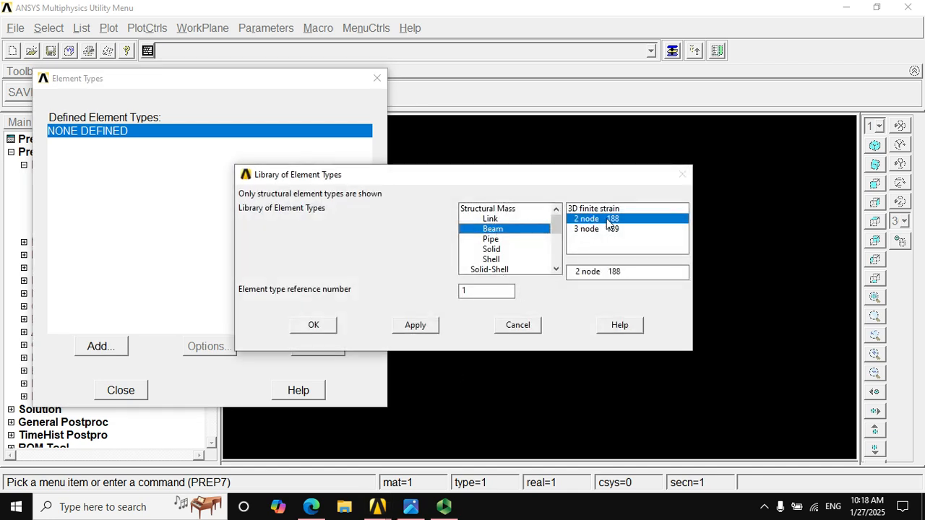
pyautogui.click(322, 322)
# Set the BEAM188 element behavior K3 to Cubic Form and close the element type definition
pyautogui.click(232, 347)
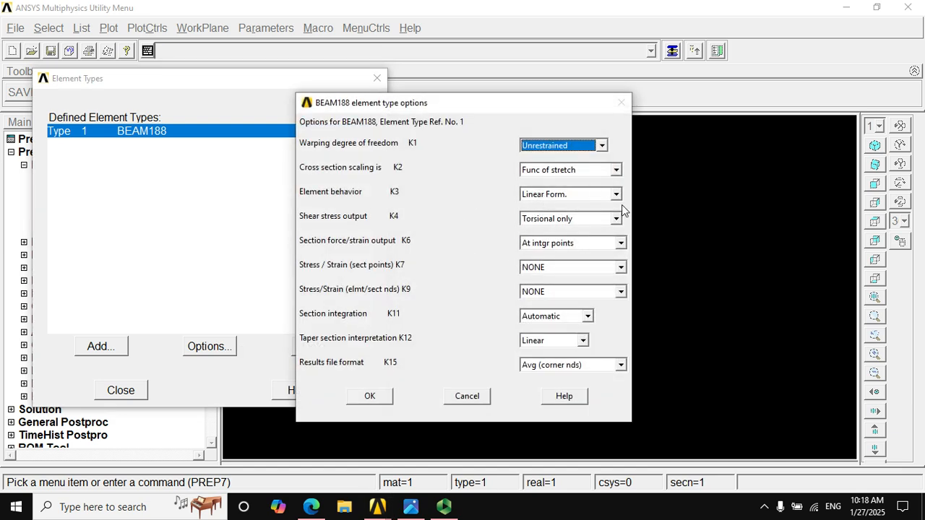
pyautogui.click(601, 196)
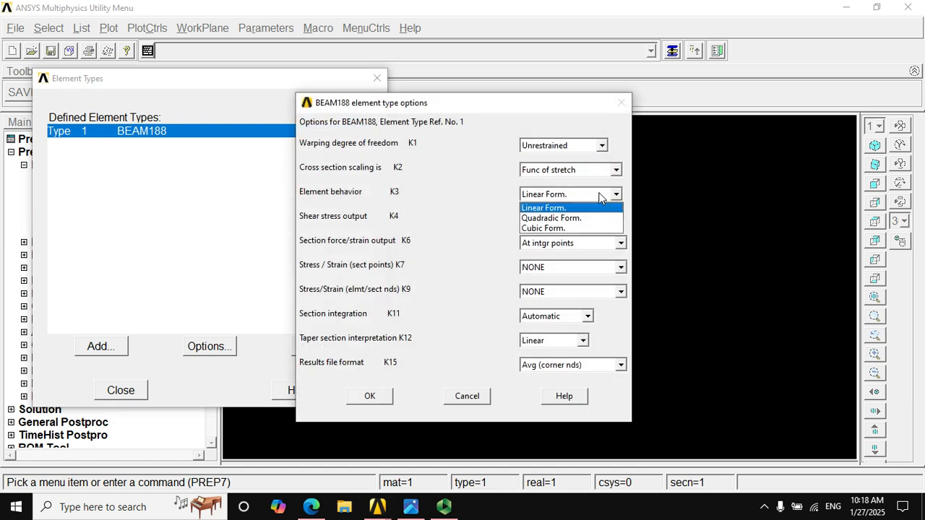
pyautogui.click(544, 228)
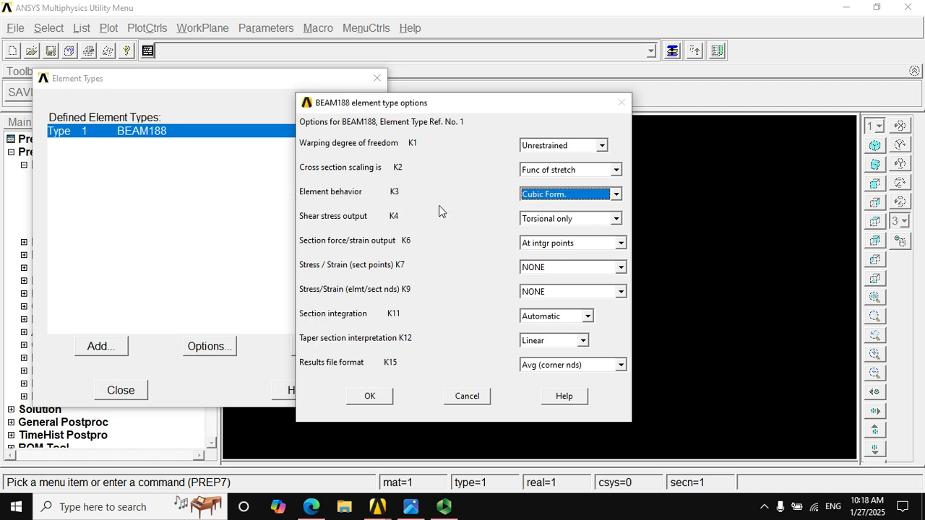
pyautogui.click(371, 399)
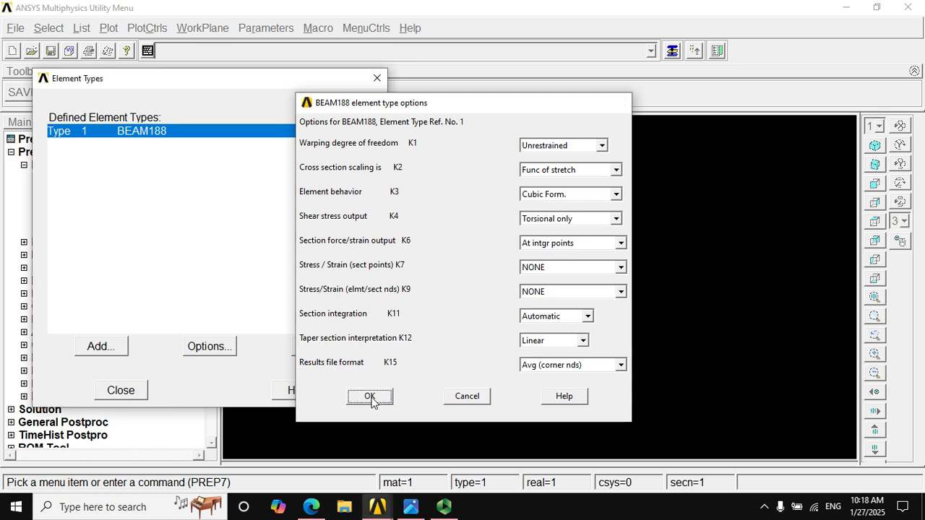
pyautogui.click(128, 394)
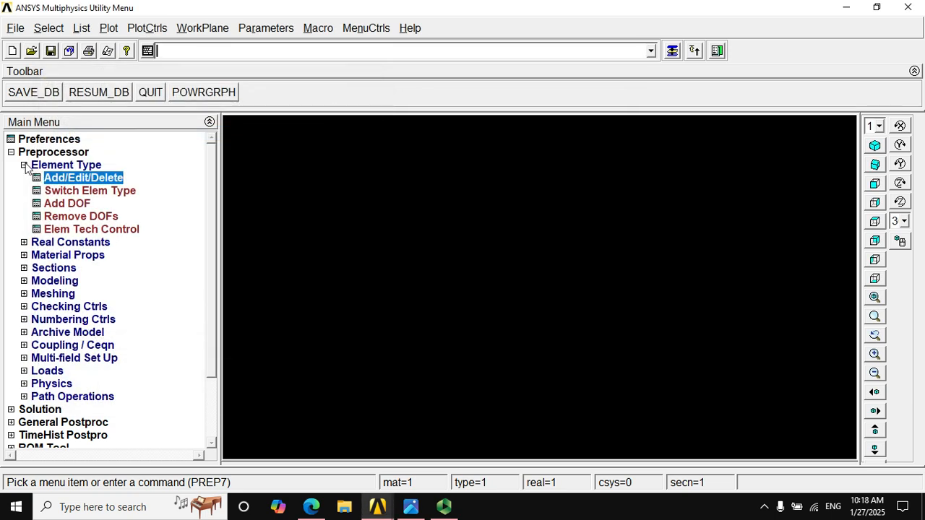
pyautogui.click(24, 165)
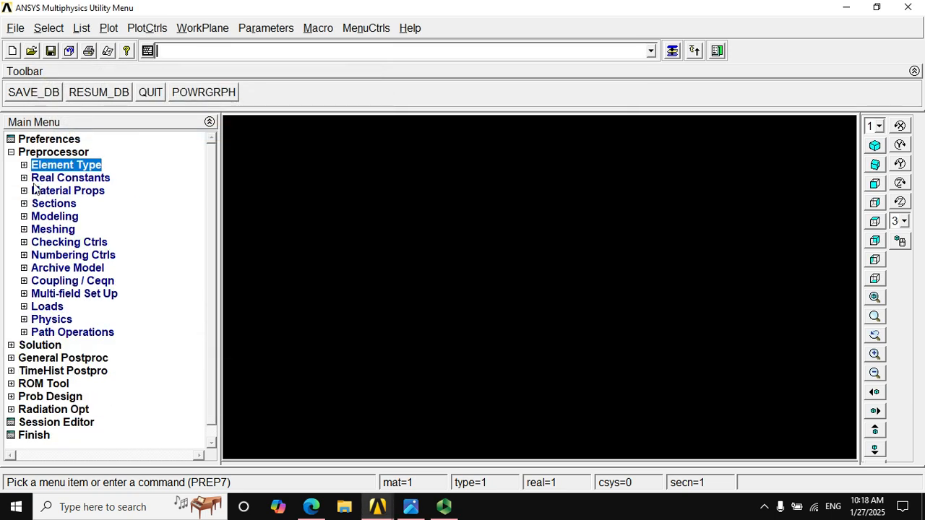
# Add a structural linear elastic isotropic model to Material Model Number 1
pyautogui.click(35, 191)
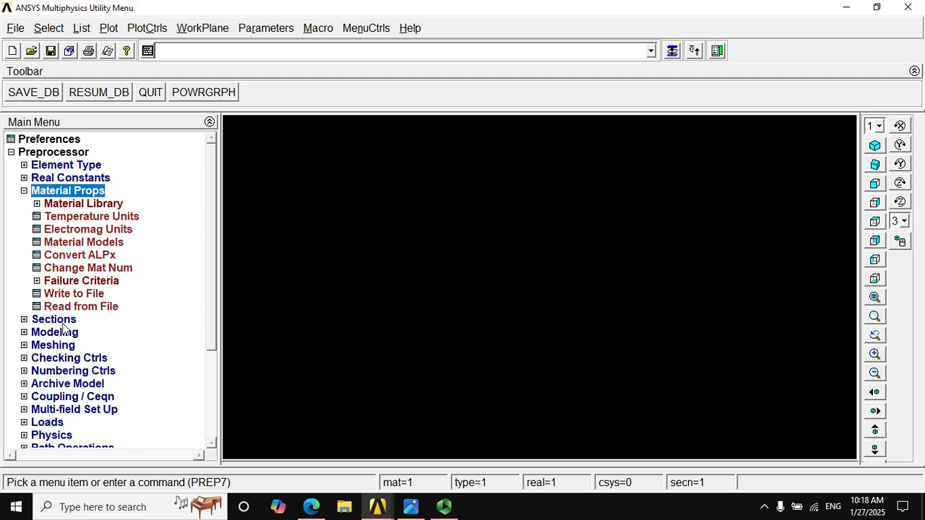
pyautogui.click(55, 244)
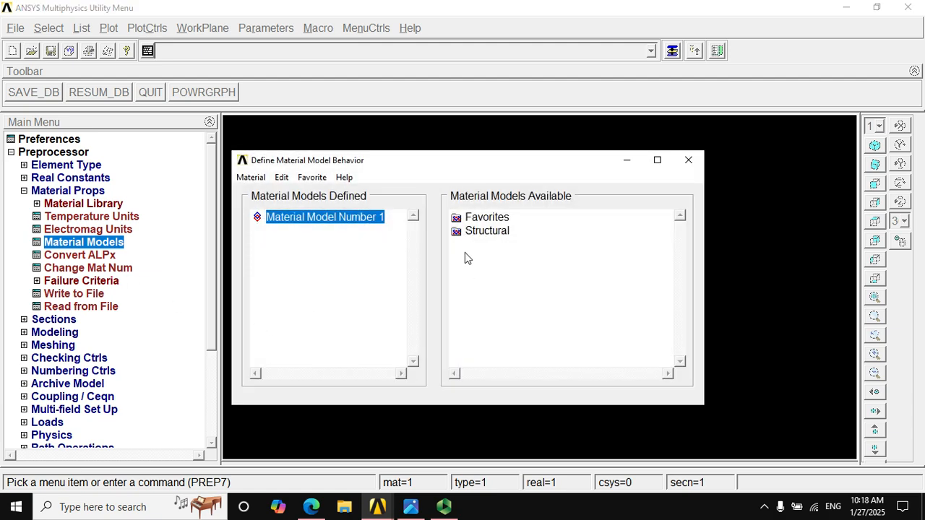
pyautogui.doubleClick(477, 232)
pyautogui.doubleClick(499, 246)
pyautogui.doubleClick(506, 272)
pyautogui.doubleClick(521, 258)
pyautogui.click(520, 273)
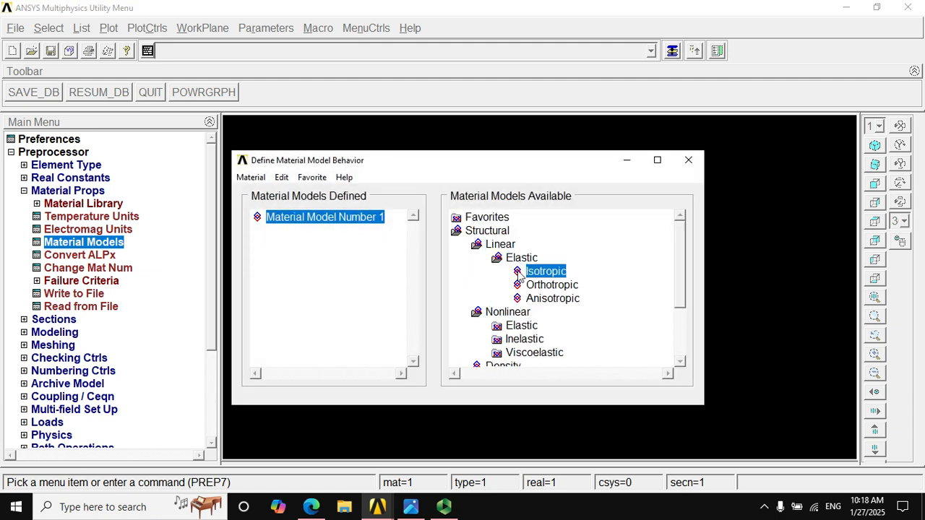
pyautogui.doubleClick(521, 276)
# Set the material's elastic modulus EX to 29000000 per the problem statement, leave PRXY blank, and close the material definition
pyautogui.click(411, 508)
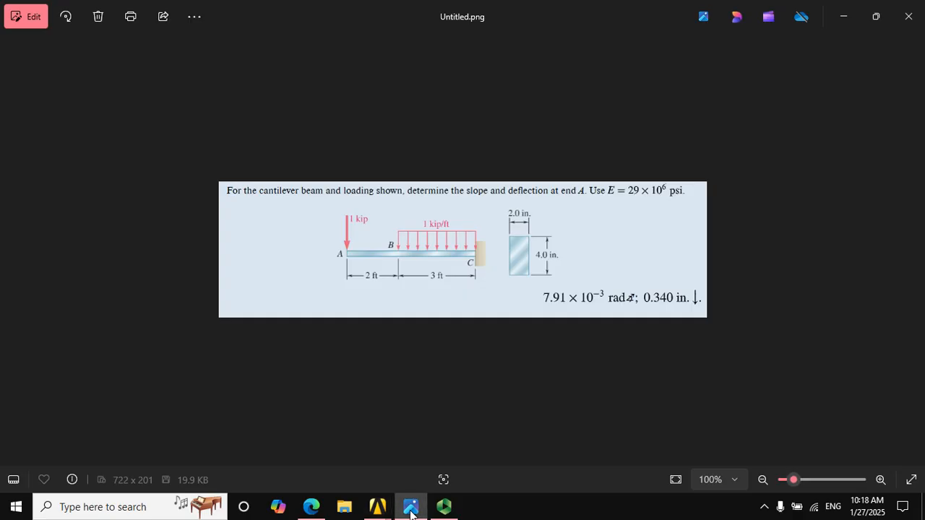
pyautogui.click(411, 510)
pyautogui.write('3')
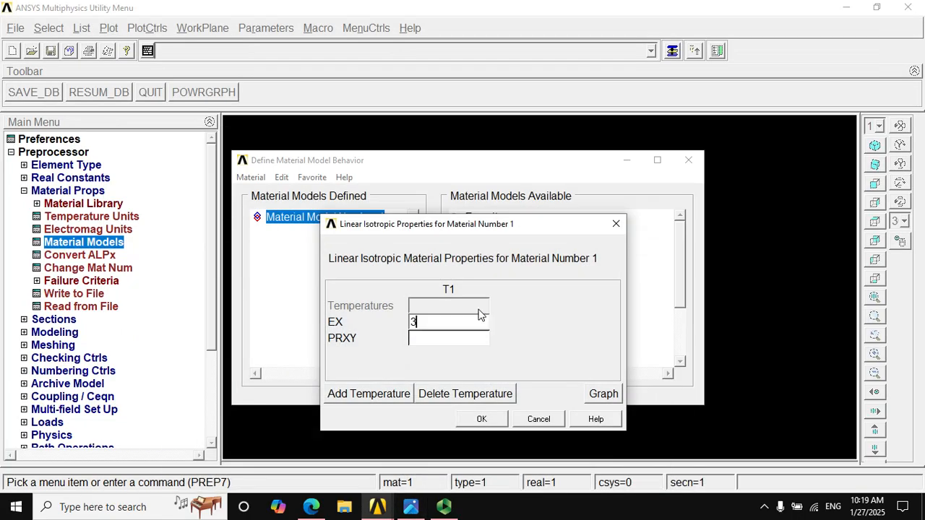
pyautogui.press('BackSpace')
pyautogui.press('BackSpace')
pyautogui.write('2900')
pyautogui.click(479, 420)
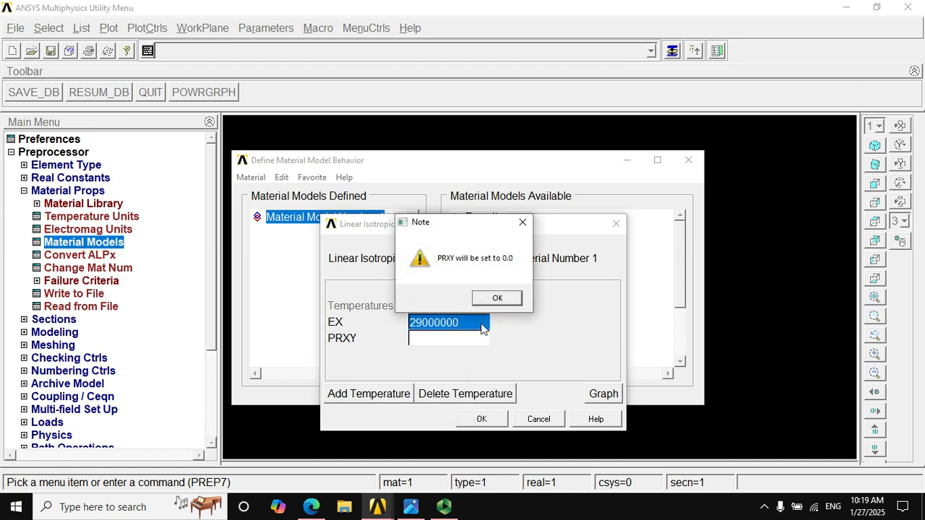
pyautogui.click(491, 302)
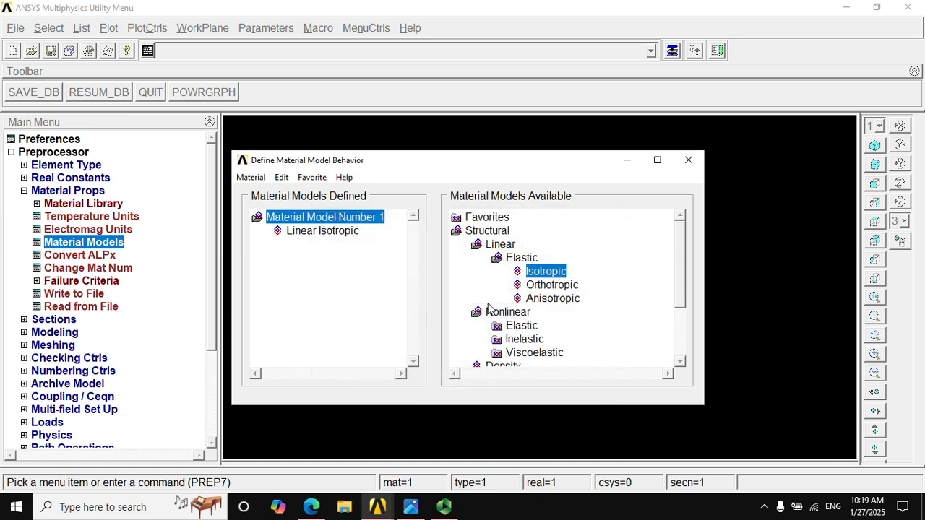
pyautogui.click(690, 161)
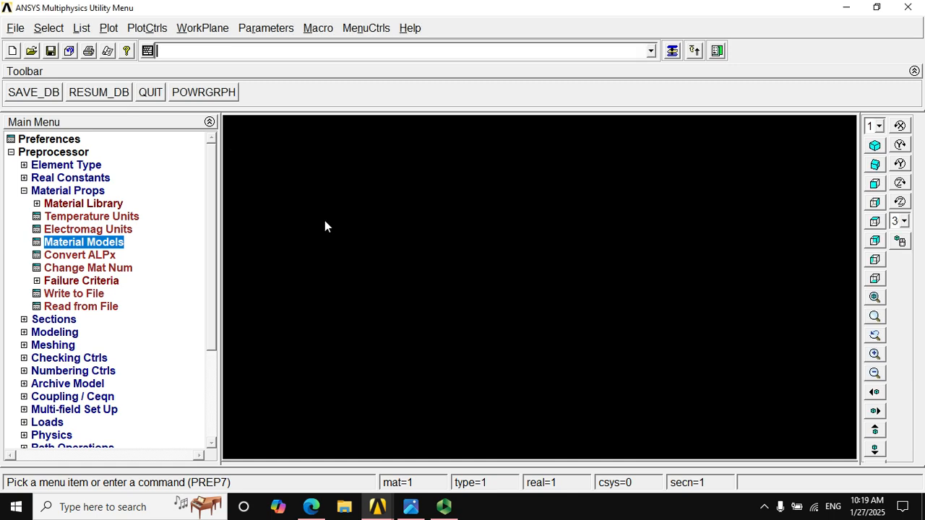
pyautogui.click(24, 191)
# Define common beam section 1 as a solid rectangle with B = 2 and H = 4, following the problem figure
pyautogui.click(24, 203)
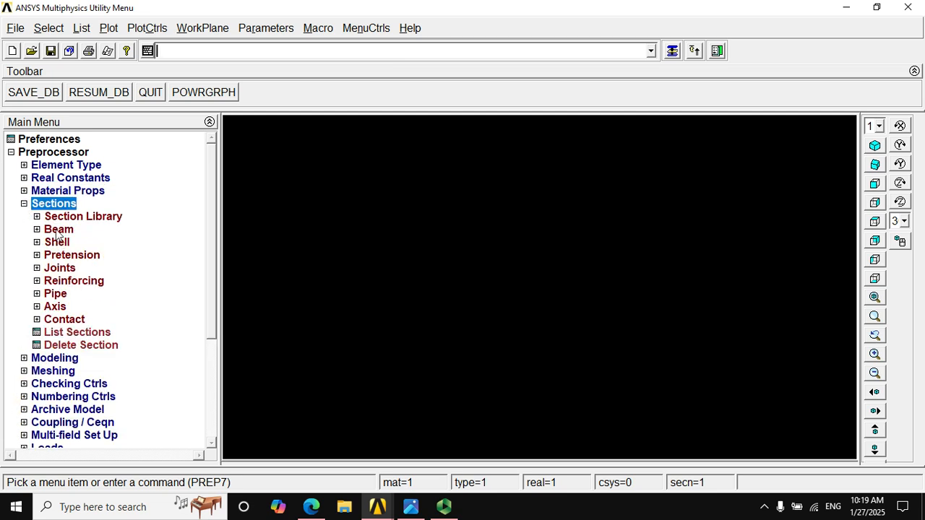
pyautogui.click(37, 229)
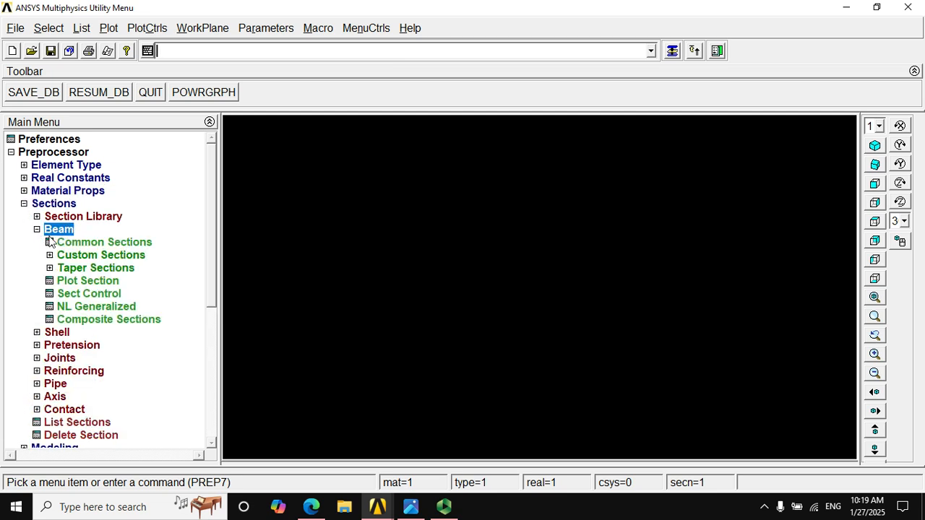
pyautogui.click(67, 245)
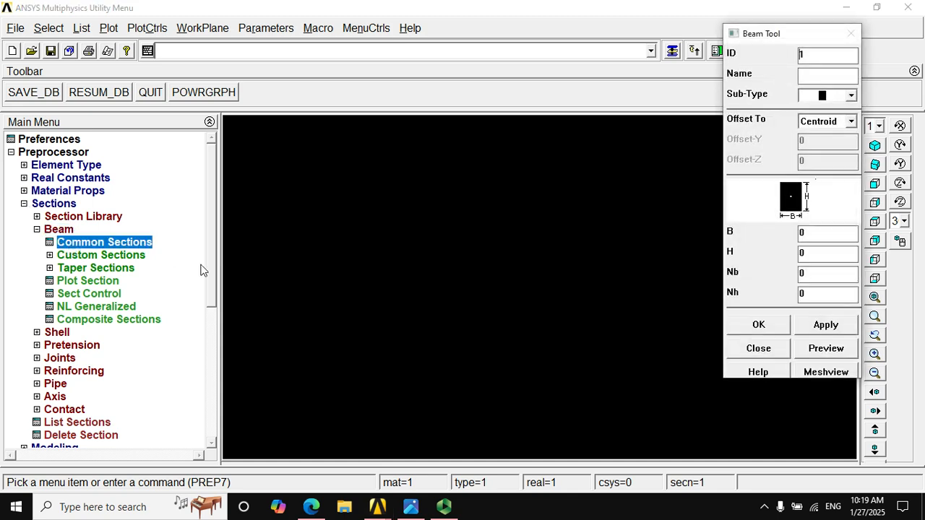
pyautogui.moveTo(797, 36); pyautogui.dragTo(432, 71)
pyautogui.click(410, 507)
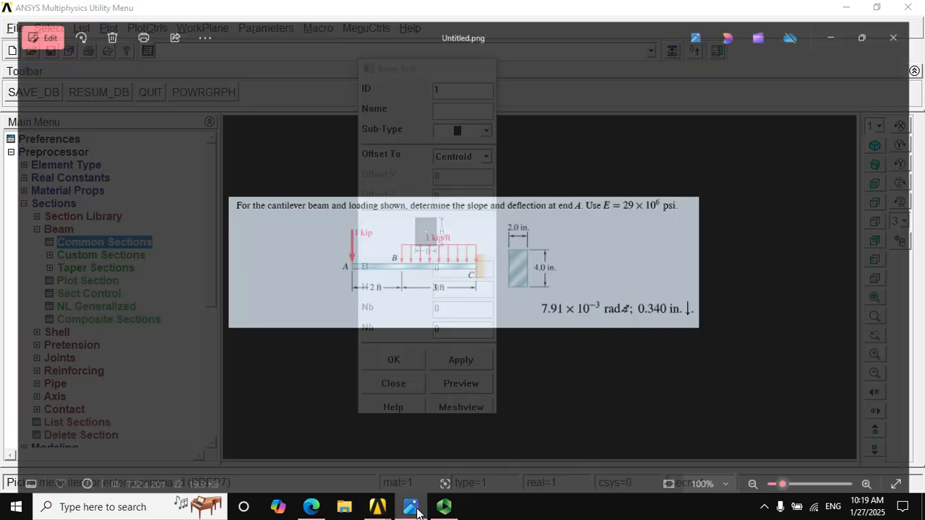
pyautogui.click(417, 509)
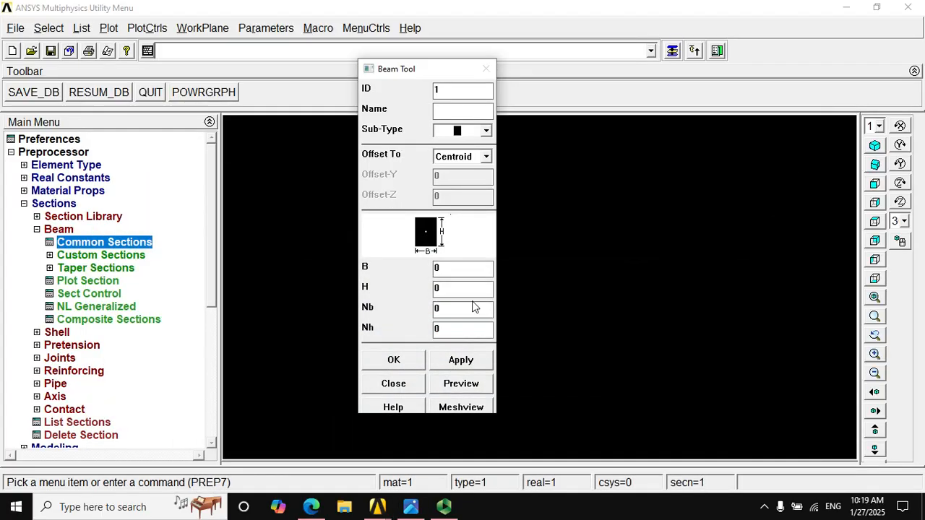
pyautogui.click(457, 269)
pyautogui.doubleClick(458, 268)
pyautogui.write('2')
pyautogui.write('4')
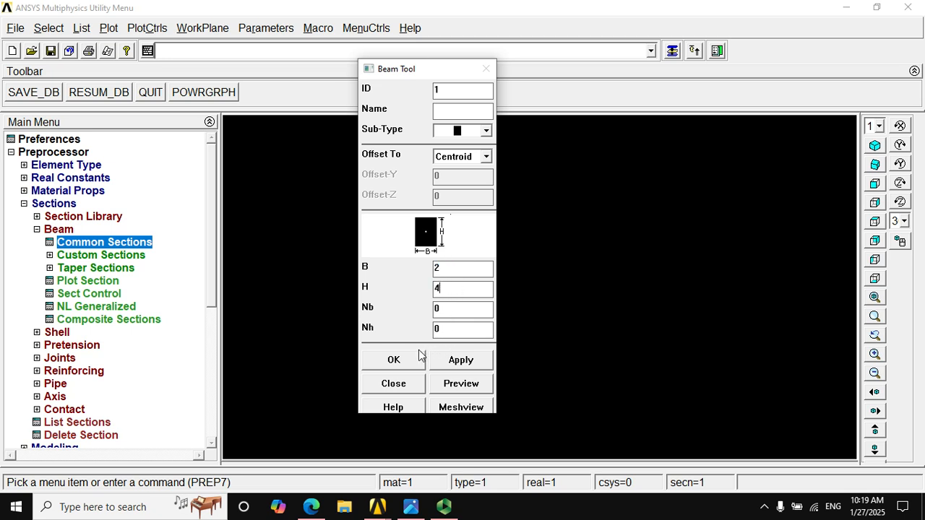
# Preview the rectangular section with its data summary and close the Beam Tool
pyautogui.click(444, 383)
pyautogui.moveTo(414, 69); pyautogui.dragTo(792, 109)
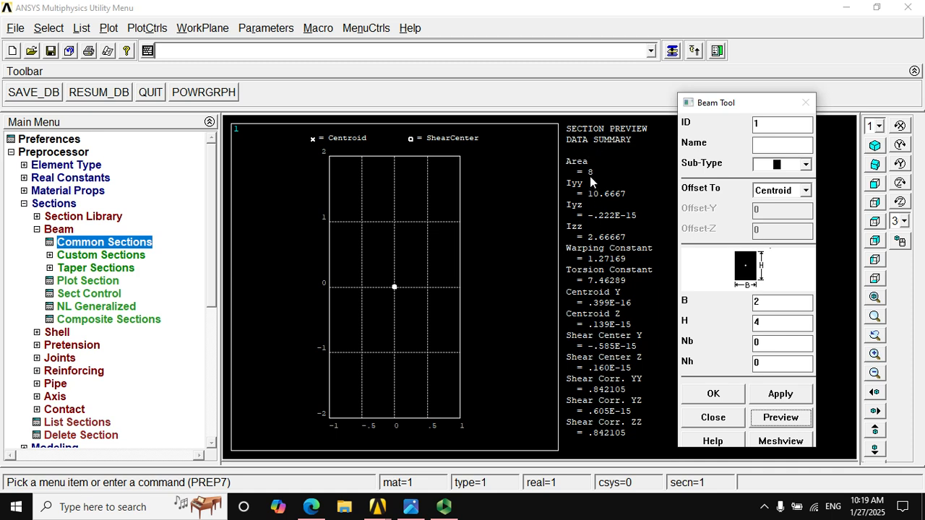
pyautogui.click(691, 417)
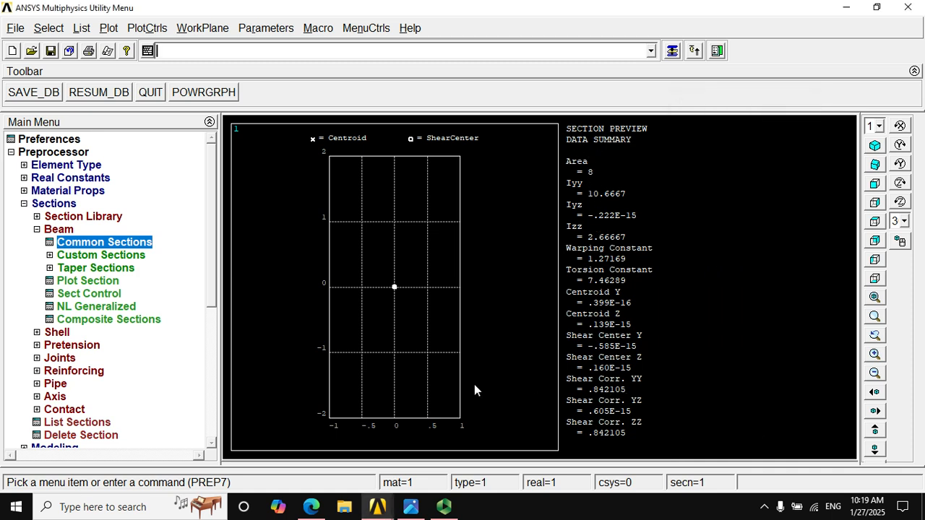
pyautogui.click(45, 230)
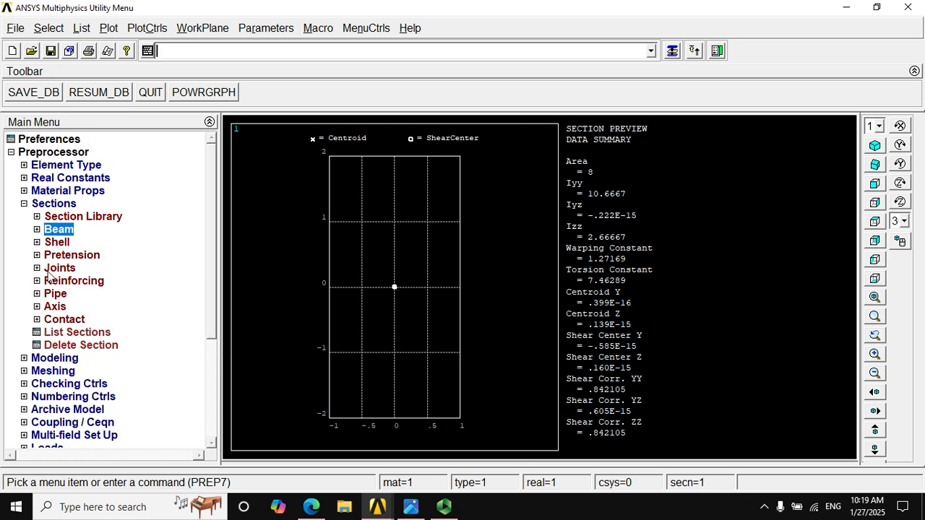
# Create keypoint 1 at 0, 0, 0 in the active coordinate system, consulting the problem figure for the beam layout
pyautogui.click(32, 358)
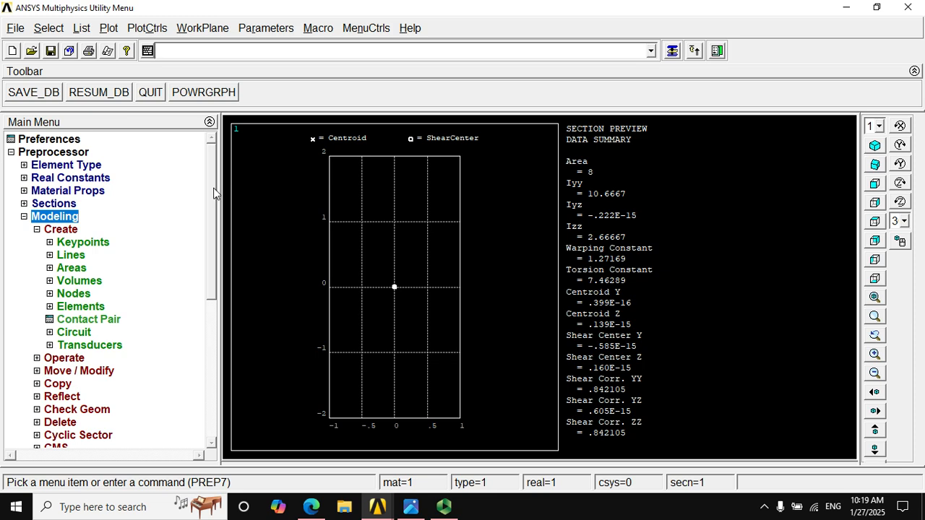
pyautogui.scroll(-2, 214, 226)
pyautogui.click(50, 178)
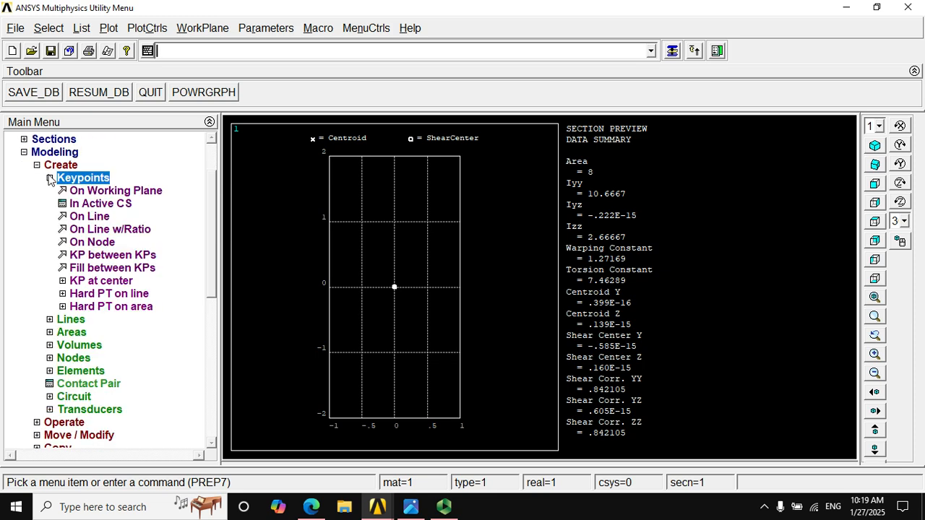
pyautogui.click(84, 205)
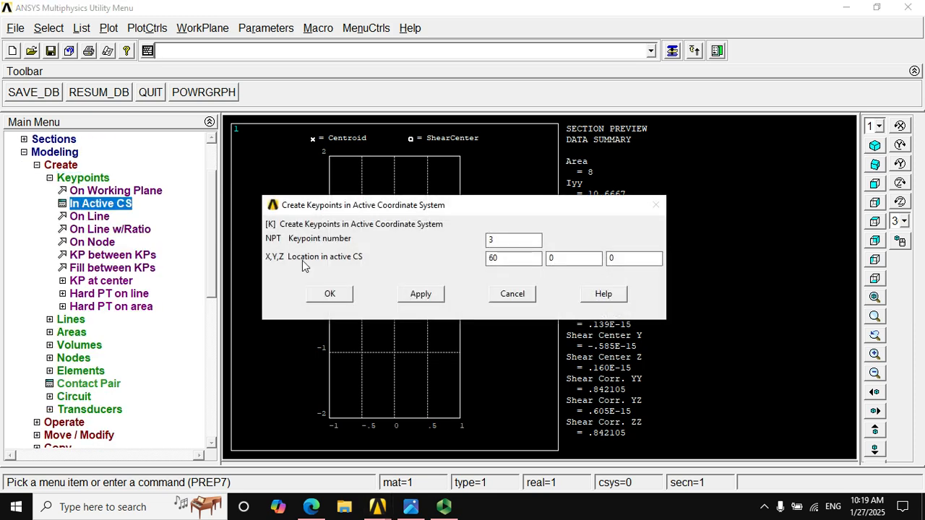
pyautogui.write('1')
pyautogui.press('Tab')
pyautogui.write('0')
pyautogui.click(411, 508)
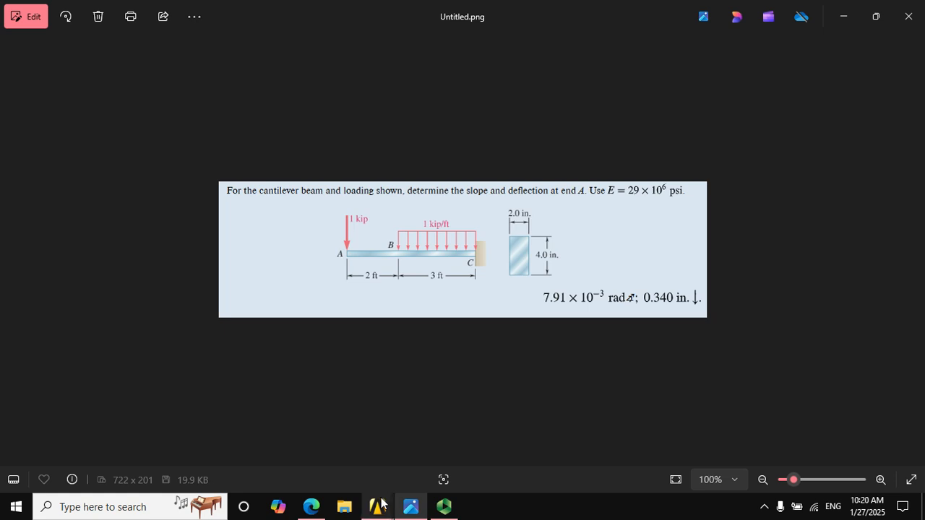
pyautogui.moveTo(381, 504)
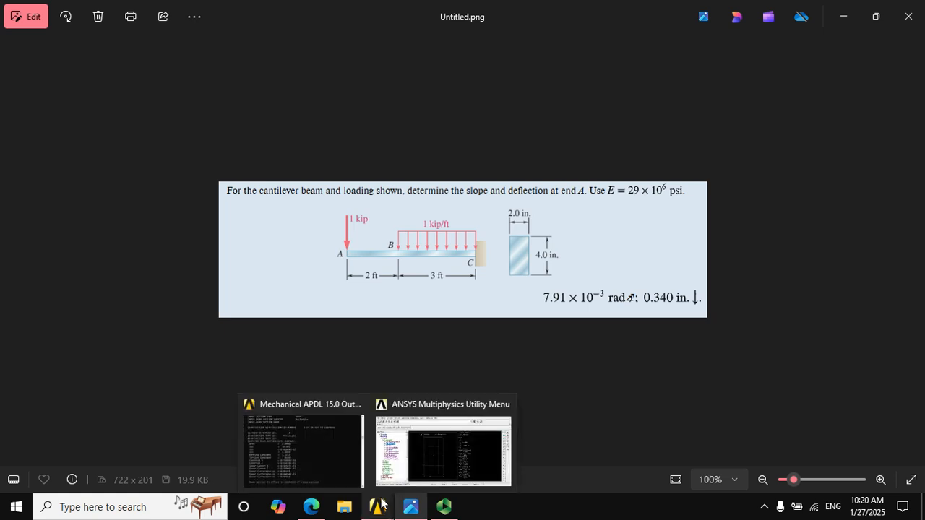
pyautogui.click(415, 462)
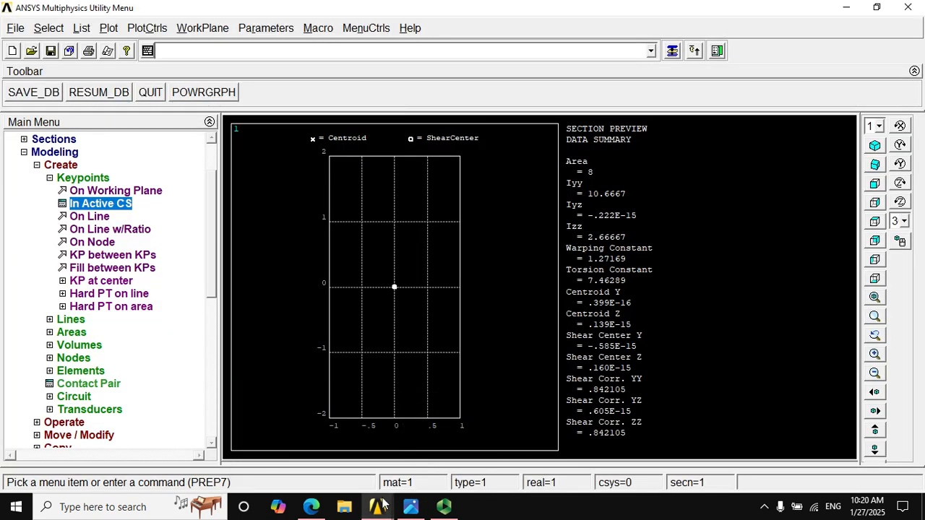
pyautogui.click(119, 208)
pyautogui.click(524, 243)
pyautogui.write('1')
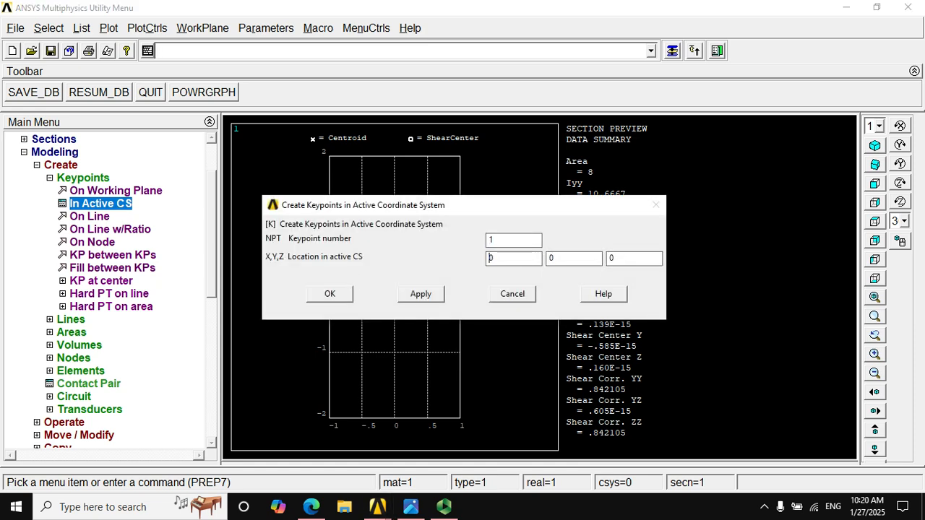
pyautogui.click(439, 287)
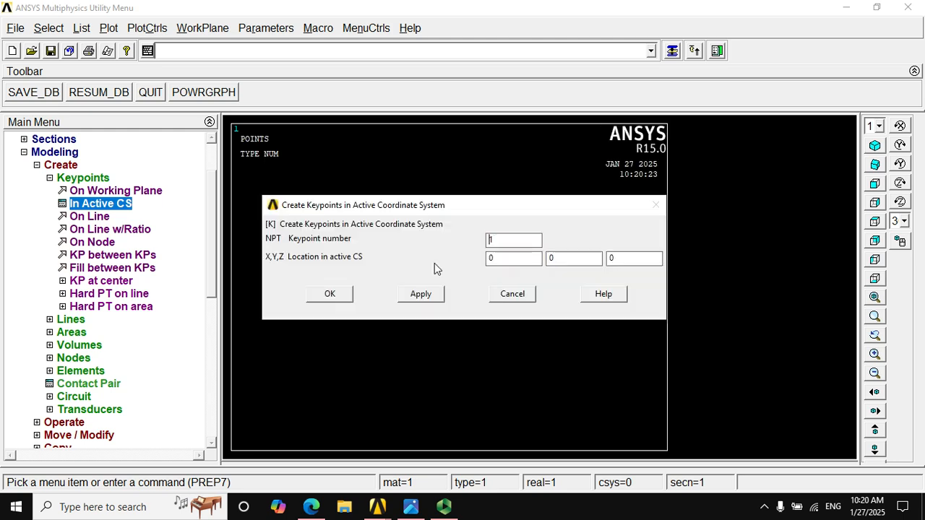
# Create keypoint 2 at 24, 0, 0 in the active coordinate system for point B, following the 2 ft length in the problem figure
pyautogui.moveTo(430, 214); pyautogui.dragTo(405, 335)
pyautogui.moveTo(421, 171); pyautogui.dragTo(426, 105)
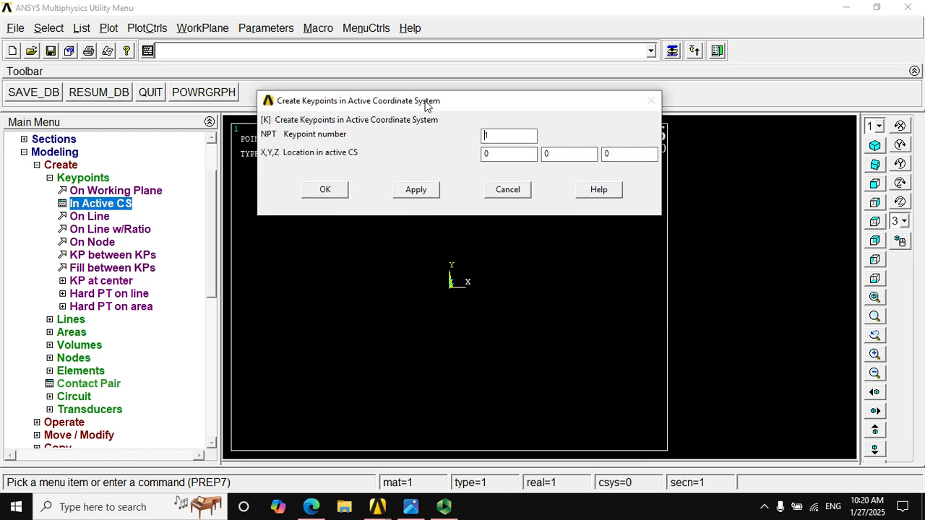
pyautogui.click(411, 506)
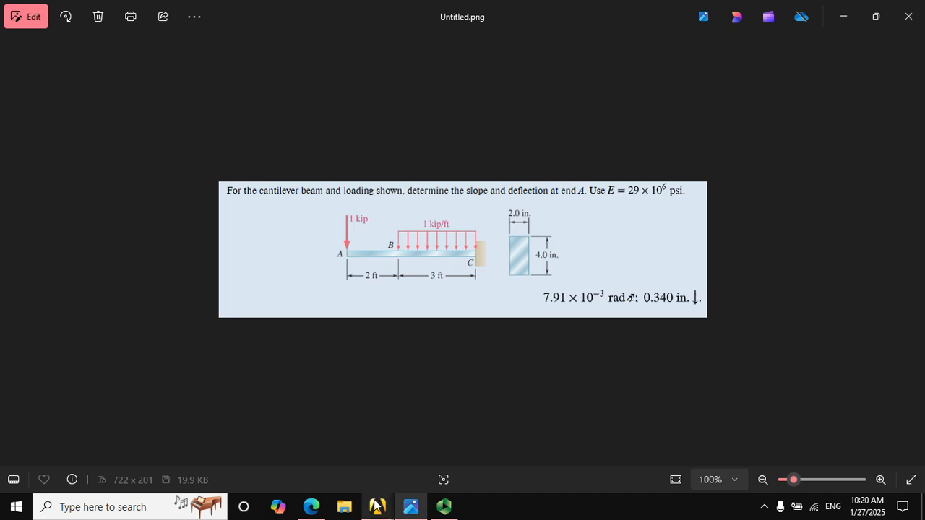
pyautogui.moveTo(374, 500)
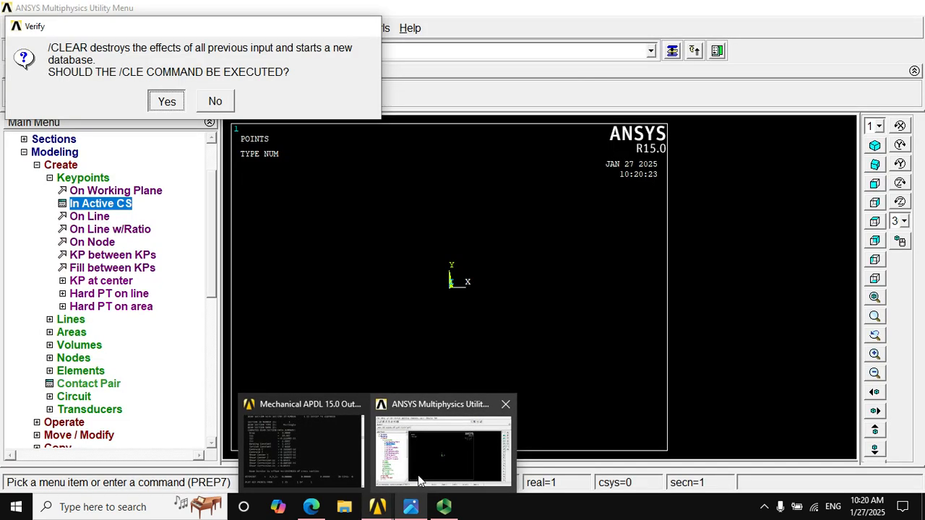
pyautogui.click(418, 475)
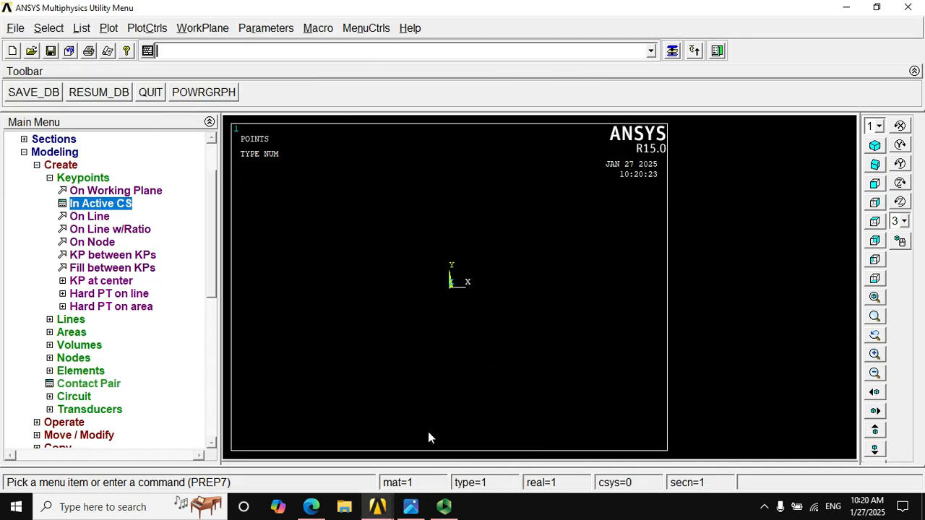
pyautogui.click(413, 506)
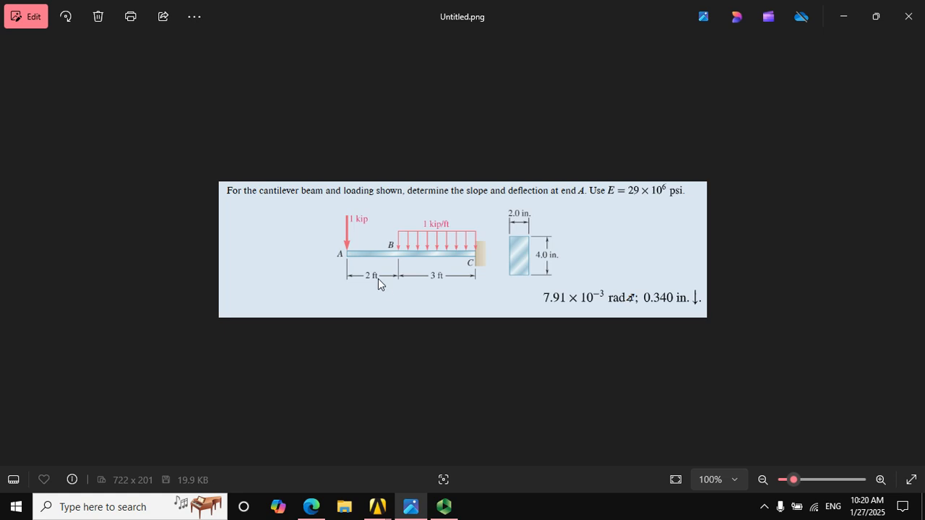
pyautogui.moveTo(385, 509)
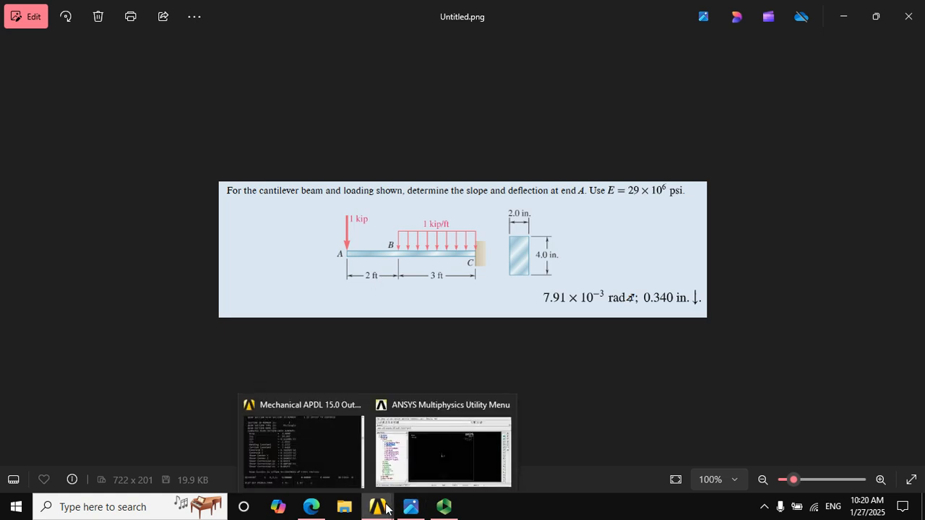
pyautogui.click(407, 462)
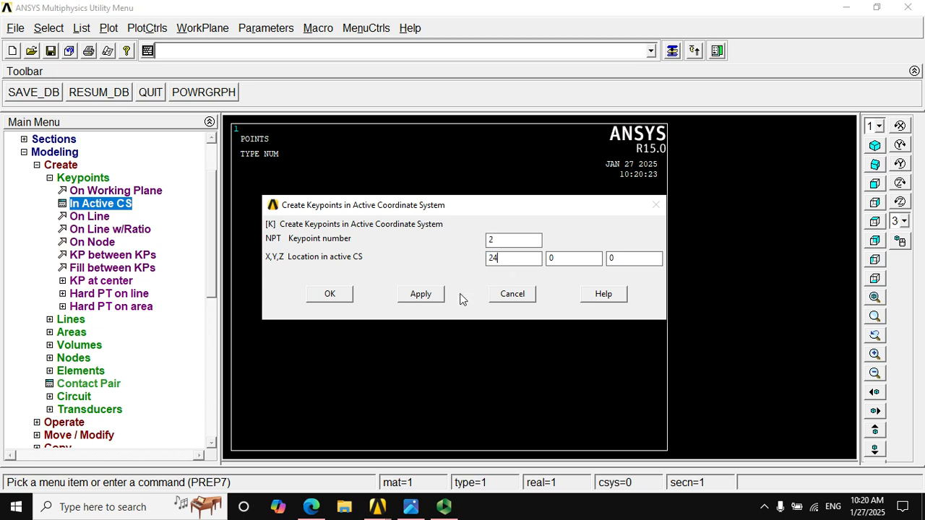
pyautogui.click(337, 294)
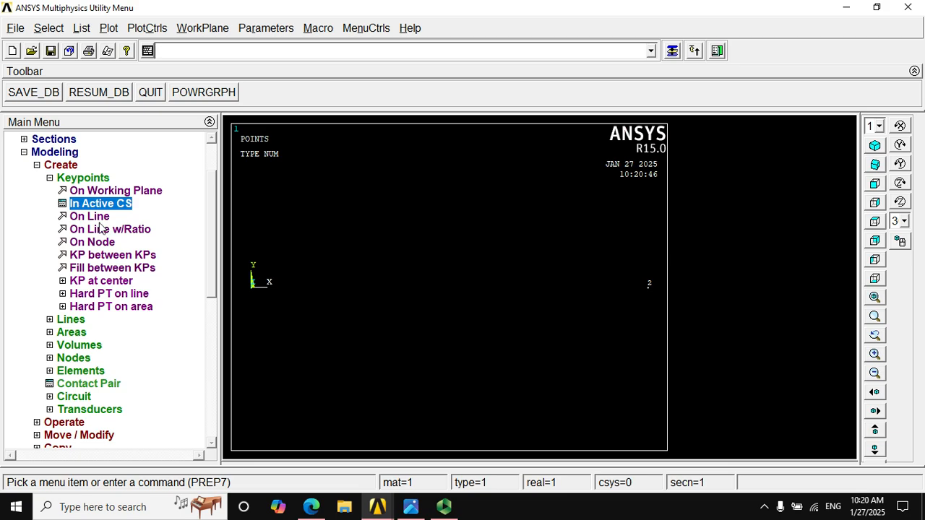
# Create keypoint 3 at 60, 0, 0 in the active coordinate system for end C, following the lengths in the problem figure
pyautogui.click(412, 506)
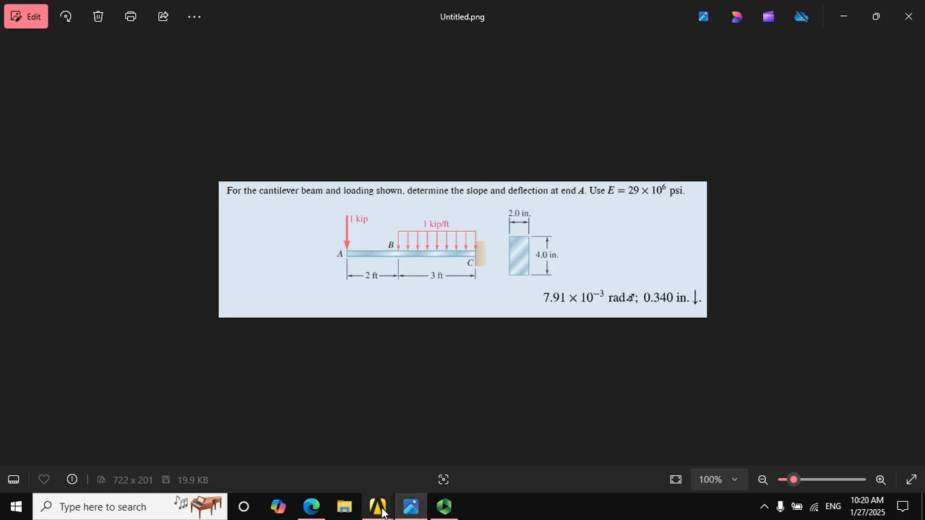
pyautogui.moveTo(377, 506)
pyautogui.click(415, 474)
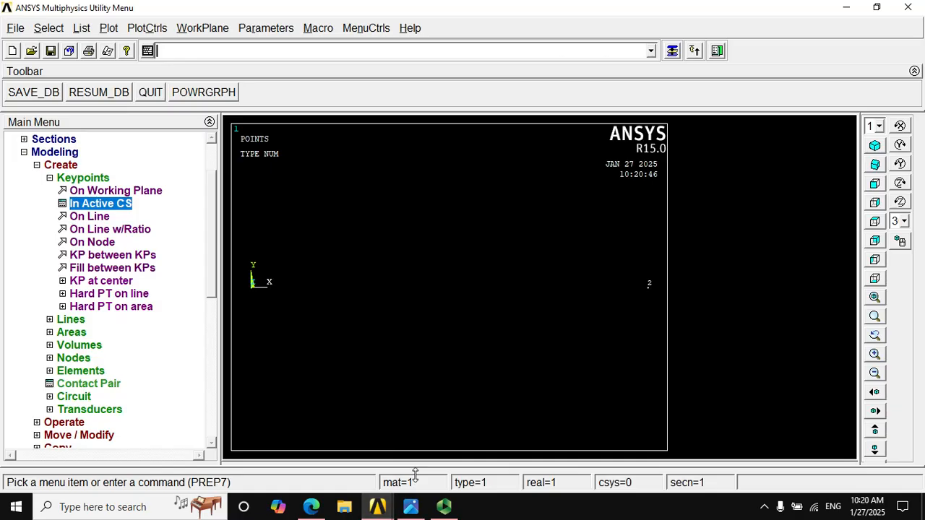
pyautogui.click(132, 205)
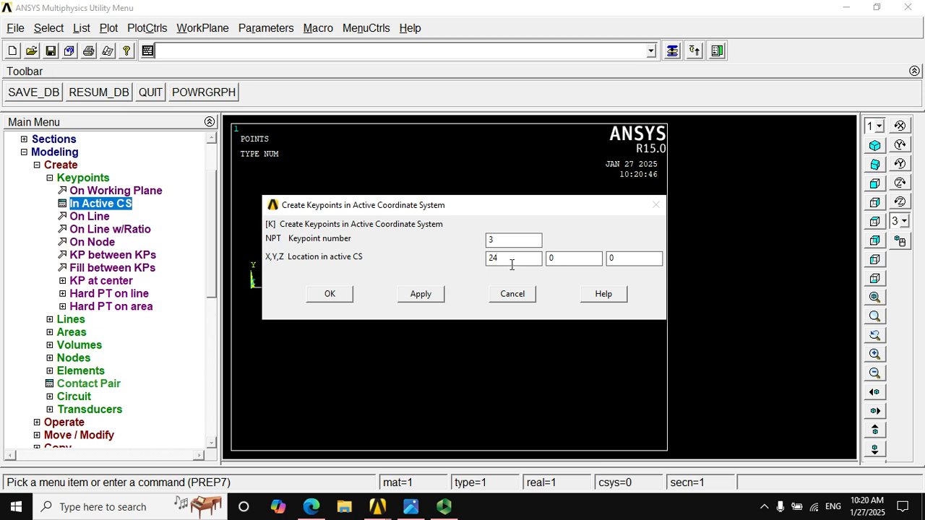
pyautogui.write('60')
pyautogui.click(321, 294)
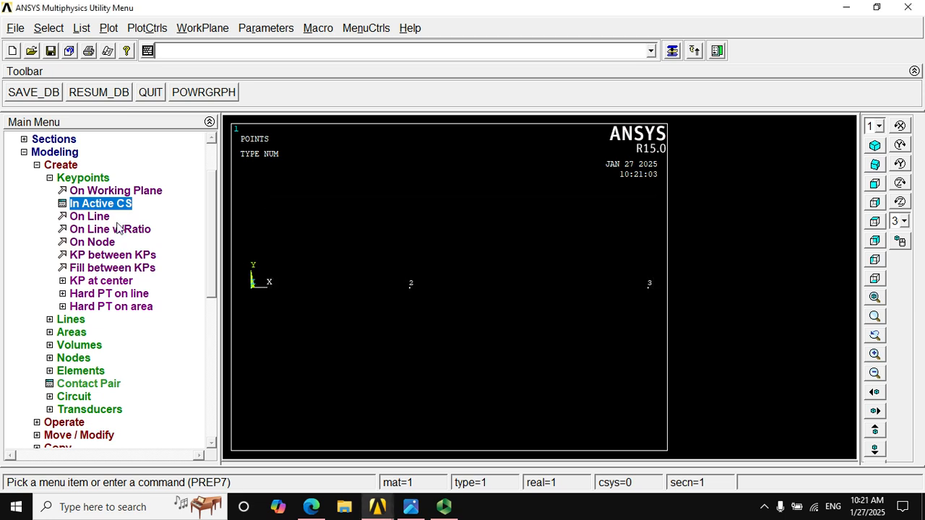
# Create straight lines from keypoint 1 to keypoint 2 and from keypoint 2 to keypoint 3
pyautogui.click(49, 178)
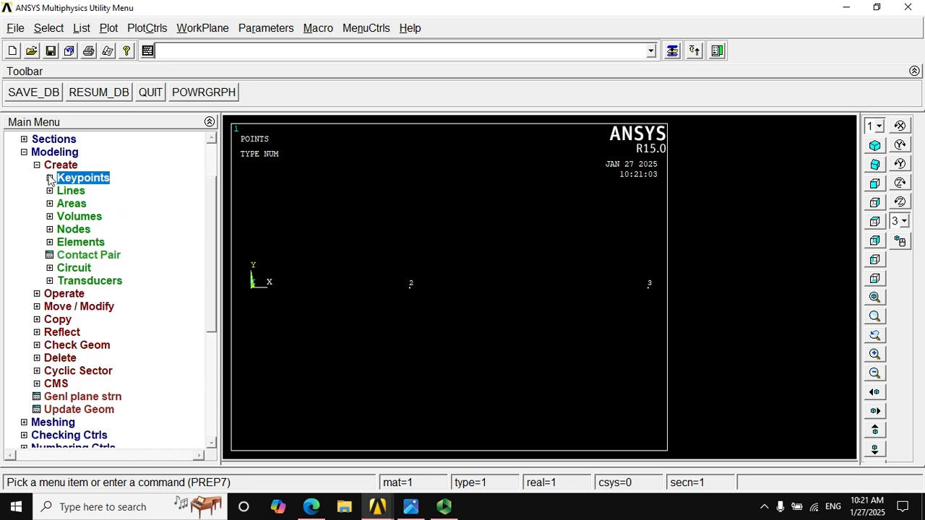
pyautogui.click(49, 190)
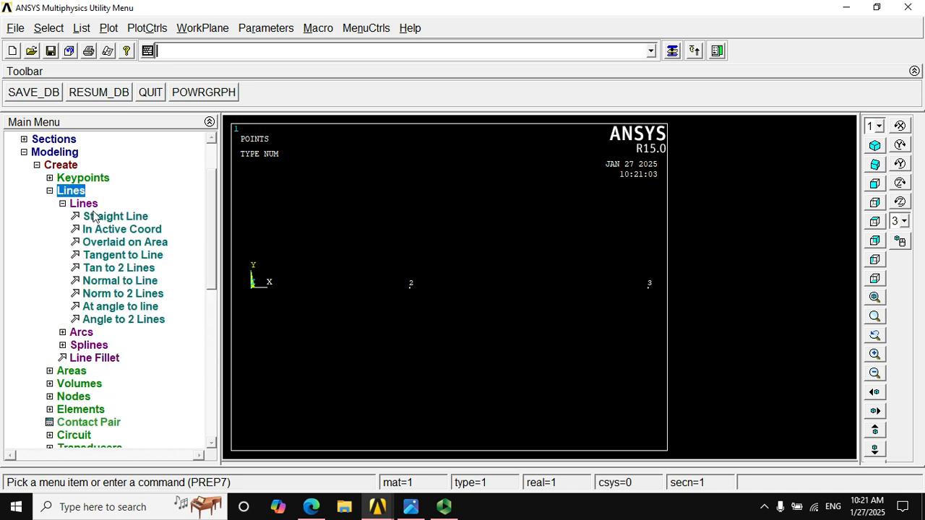
pyautogui.click(91, 216)
pyautogui.click(254, 285)
pyautogui.click(409, 286)
pyautogui.click(639, 299)
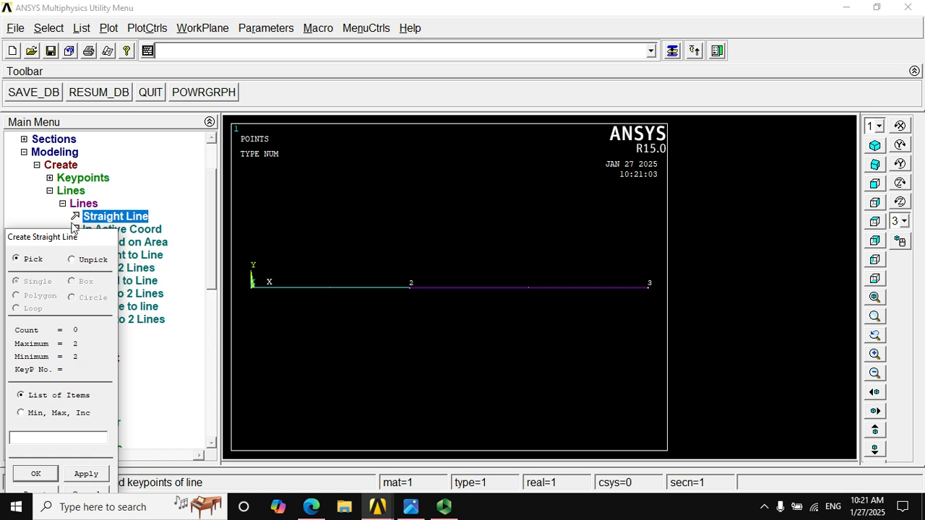
pyautogui.moveTo(77, 243); pyautogui.dragTo(239, 151)
pyautogui.click(234, 410)
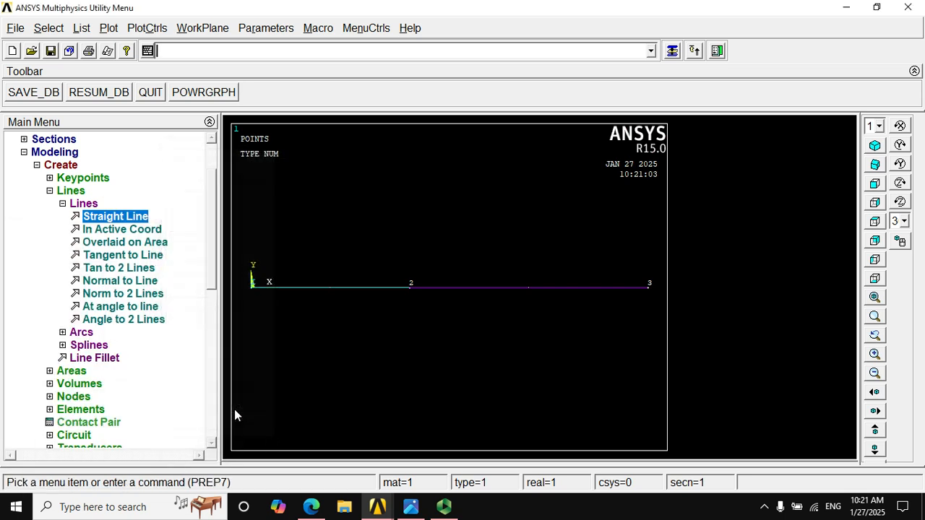
# Show the model in isometric view and plot its lines
pyautogui.click(875, 146)
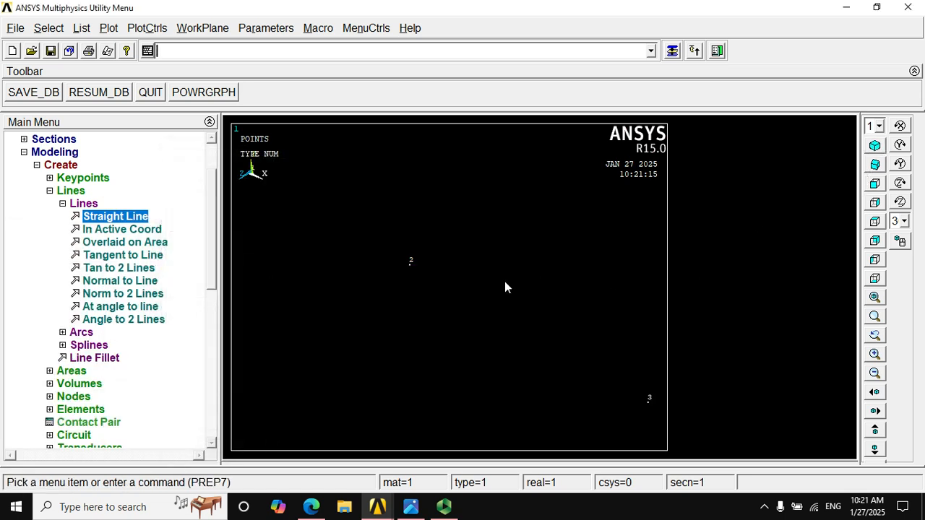
pyautogui.click(71, 191)
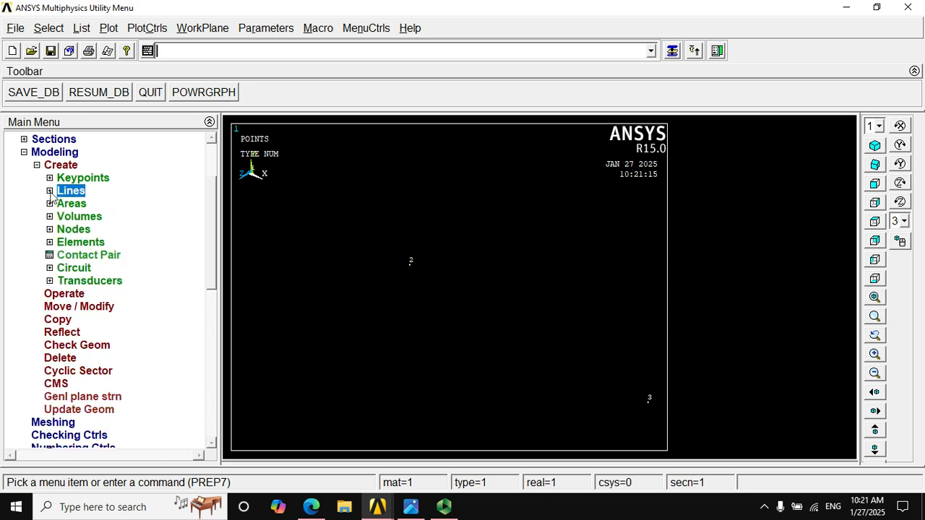
pyautogui.click(78, 32)
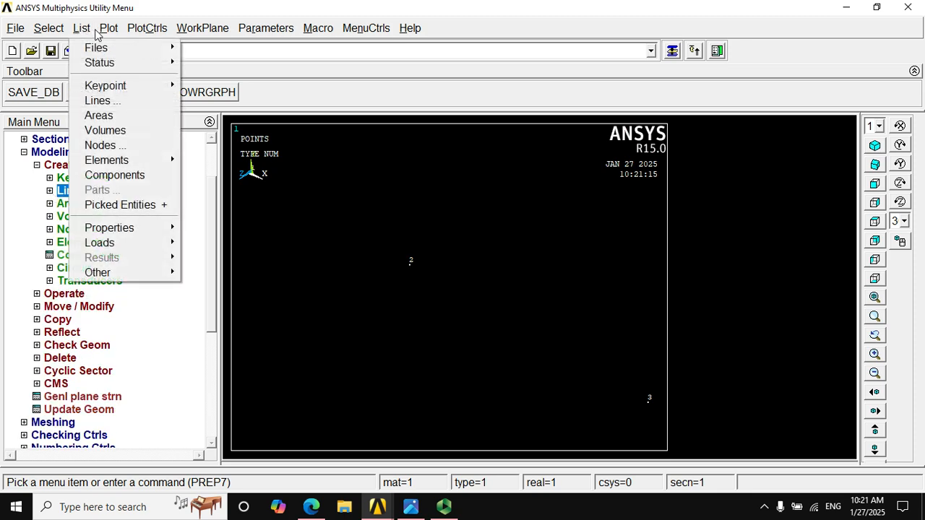
pyautogui.moveTo(107, 34)
pyautogui.click(137, 82)
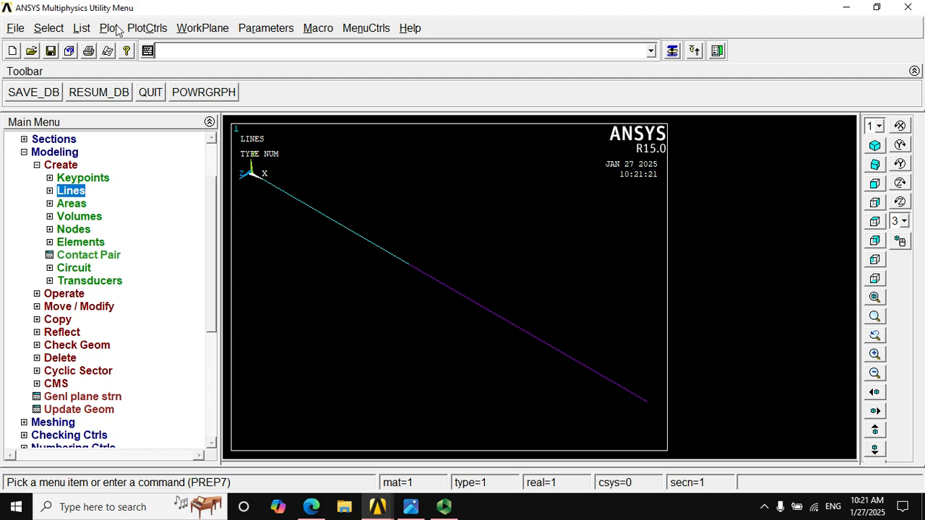
# Turn on line numbers and keypoint numbers in the plot numbering controls and replot
pyautogui.click(147, 27)
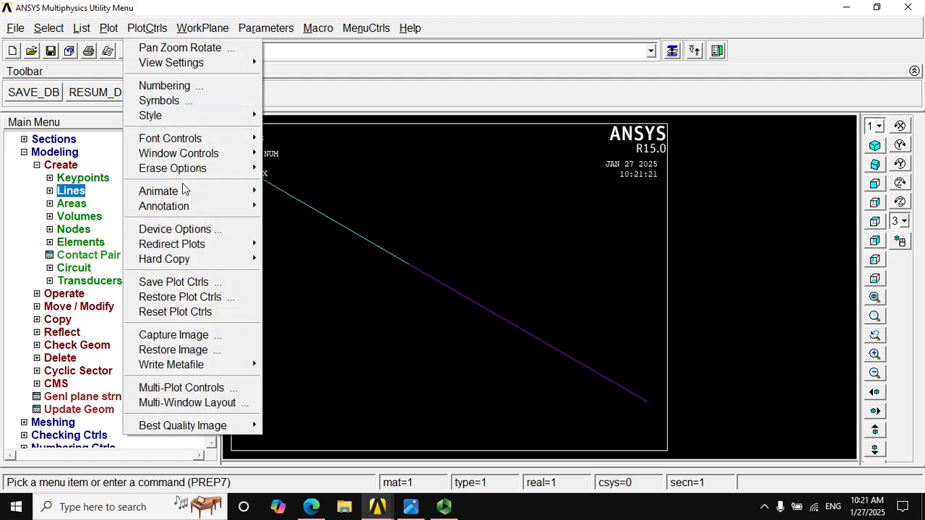
pyautogui.click(181, 86)
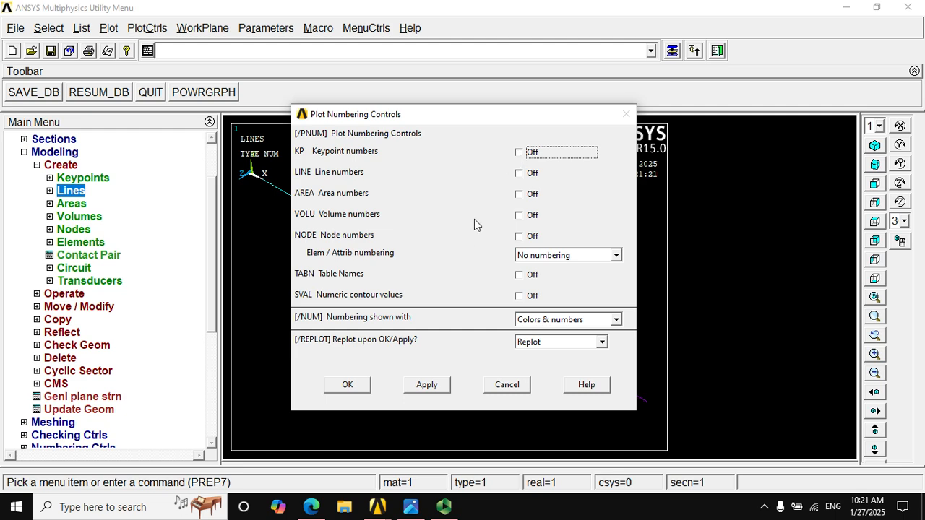
pyautogui.click(518, 173)
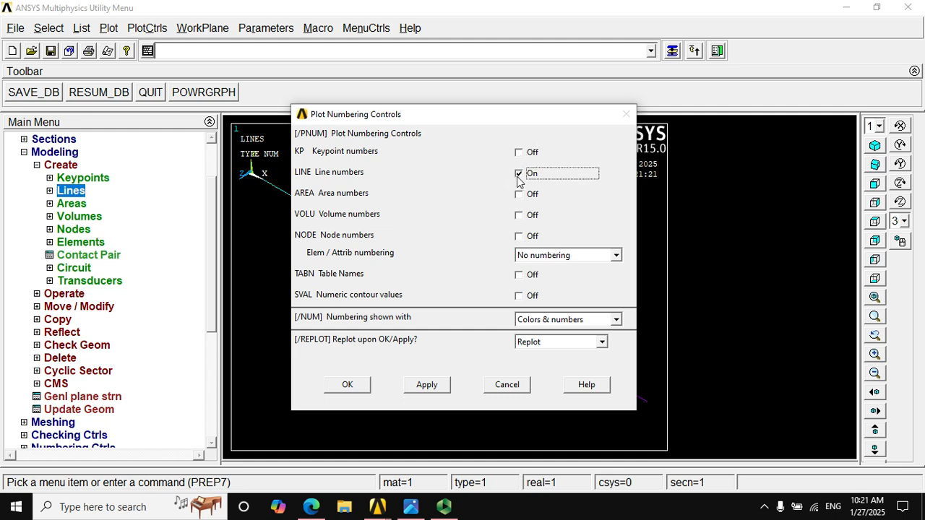
pyautogui.click(518, 152)
pyautogui.click(345, 386)
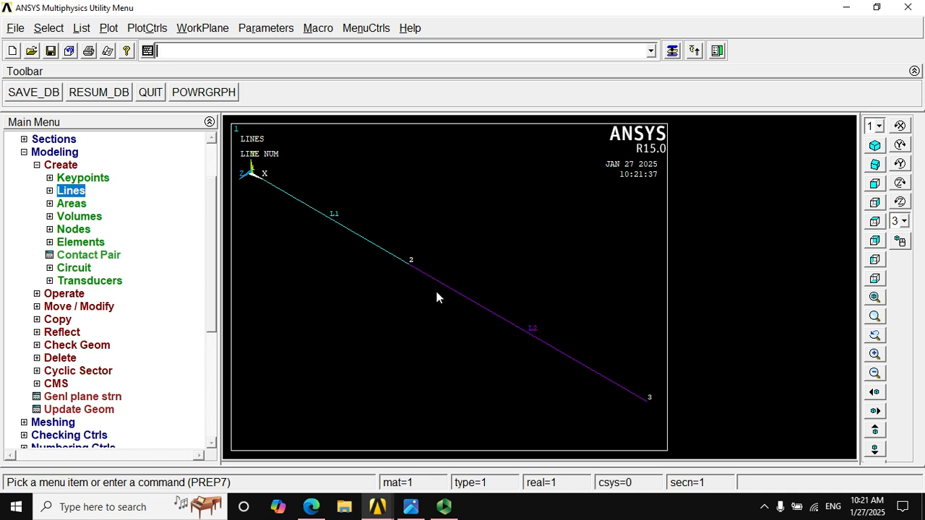
# Set the element size on all lines to 1 element division
pyautogui.click(37, 166)
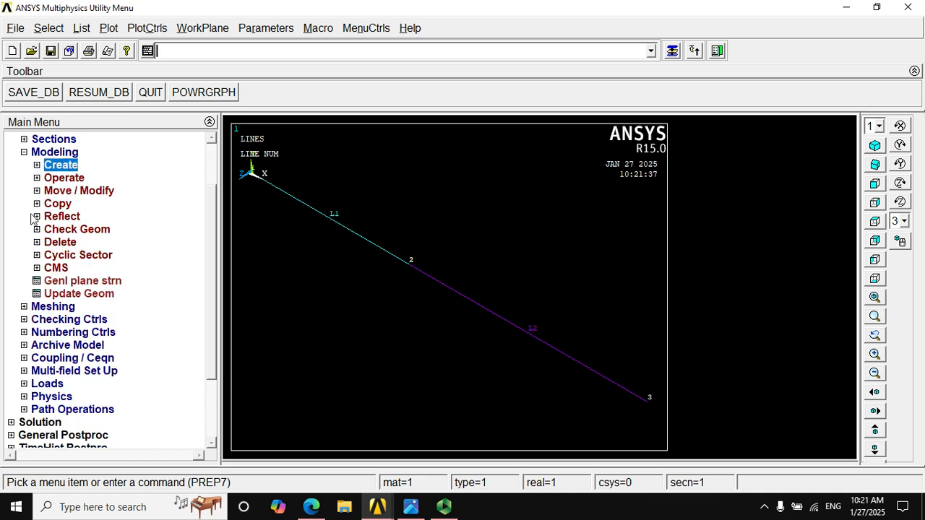
pyautogui.click(33, 306)
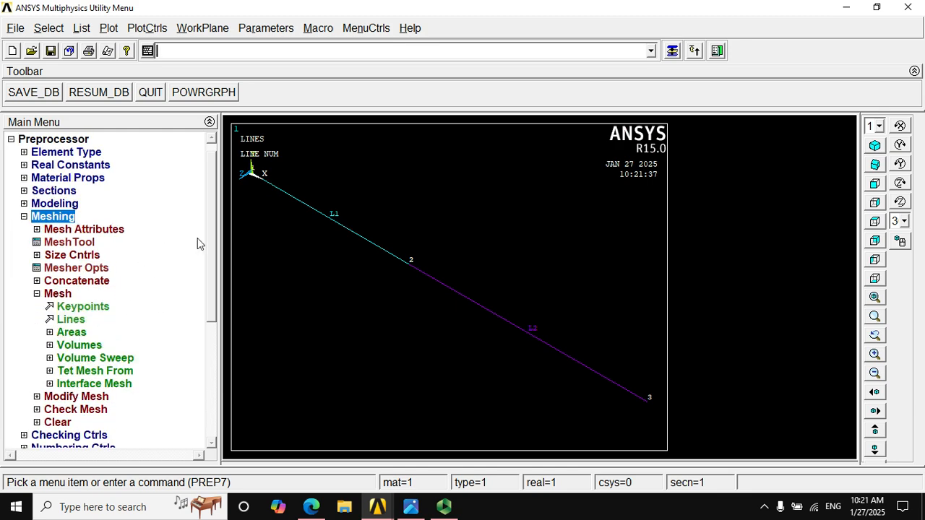
pyautogui.moveTo(208, 231); pyautogui.dragTo(215, 278)
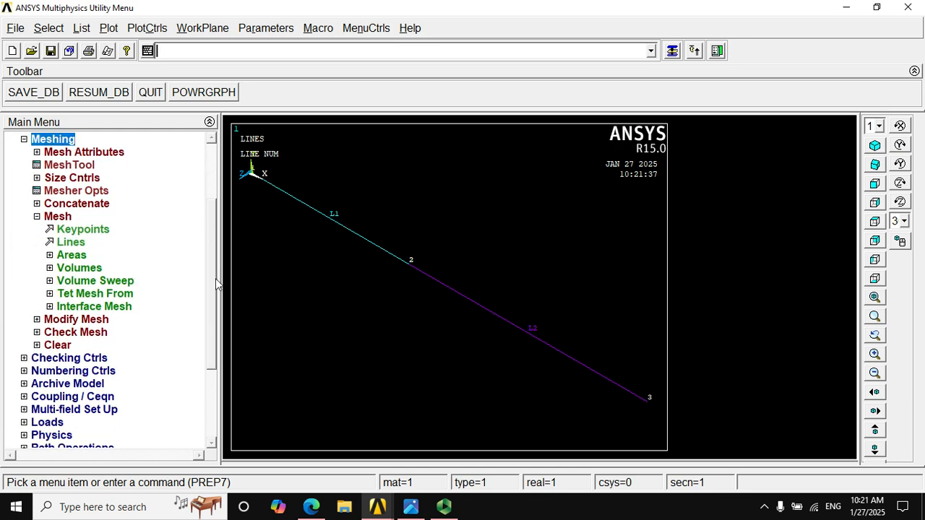
pyautogui.click(46, 181)
pyautogui.click(50, 204)
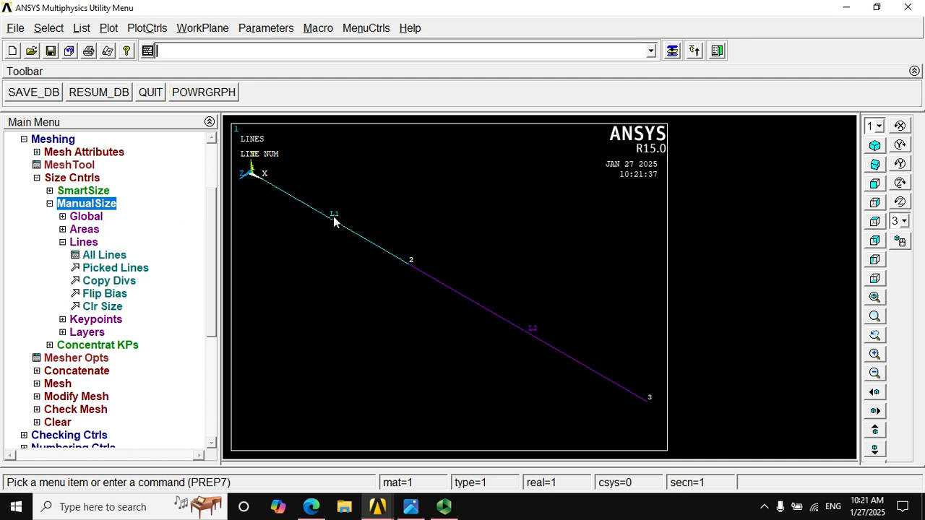
pyautogui.click(104, 255)
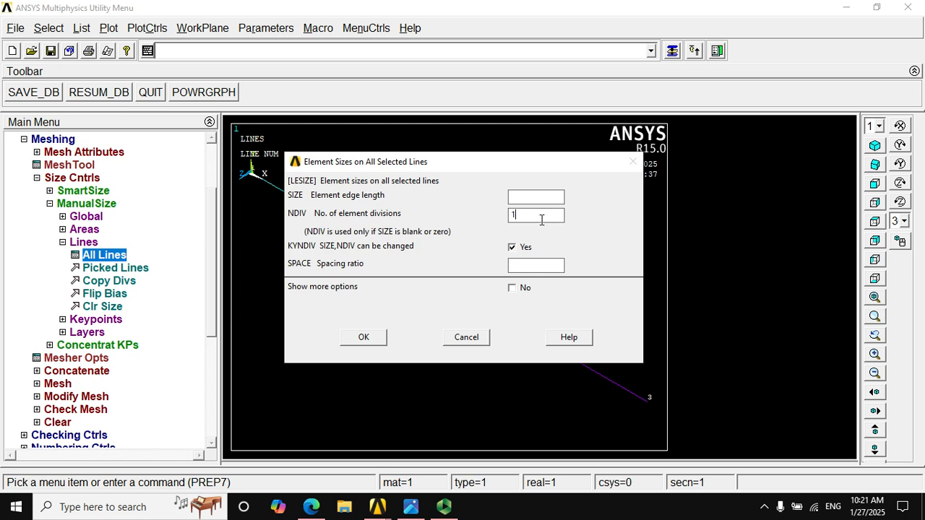
pyautogui.click(352, 339)
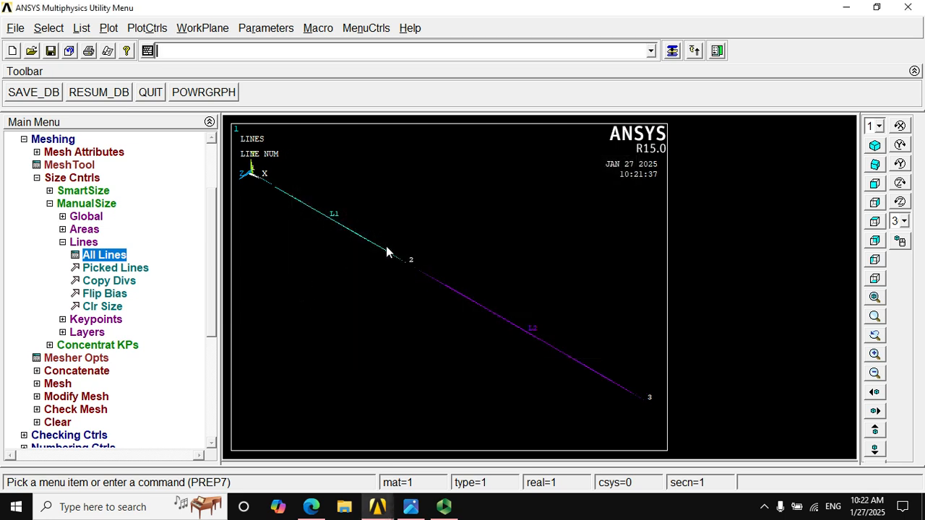
# Mesh both beam lines
pyautogui.click(62, 242)
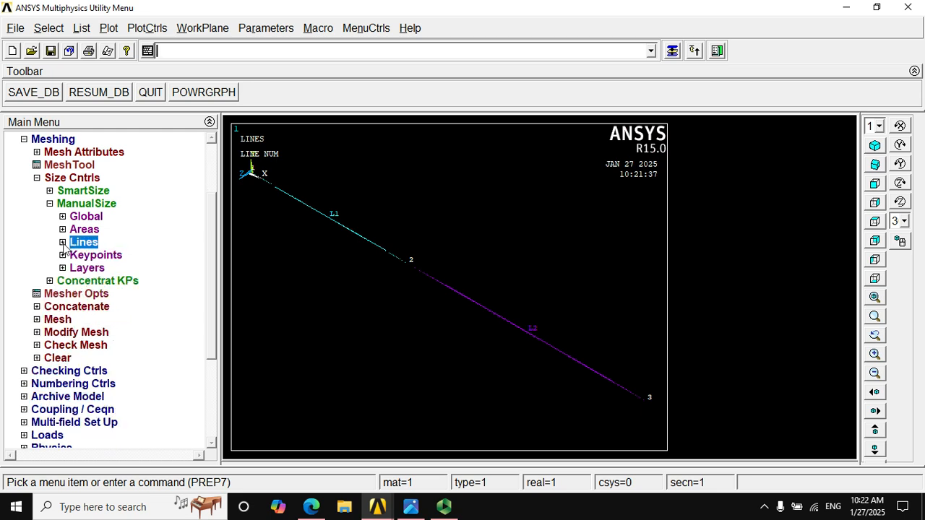
pyautogui.click(50, 204)
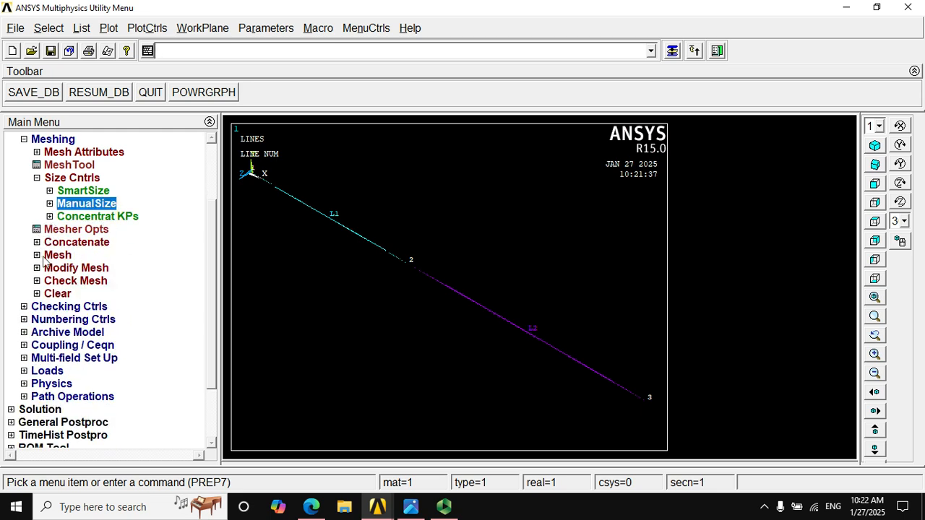
pyautogui.click(37, 256)
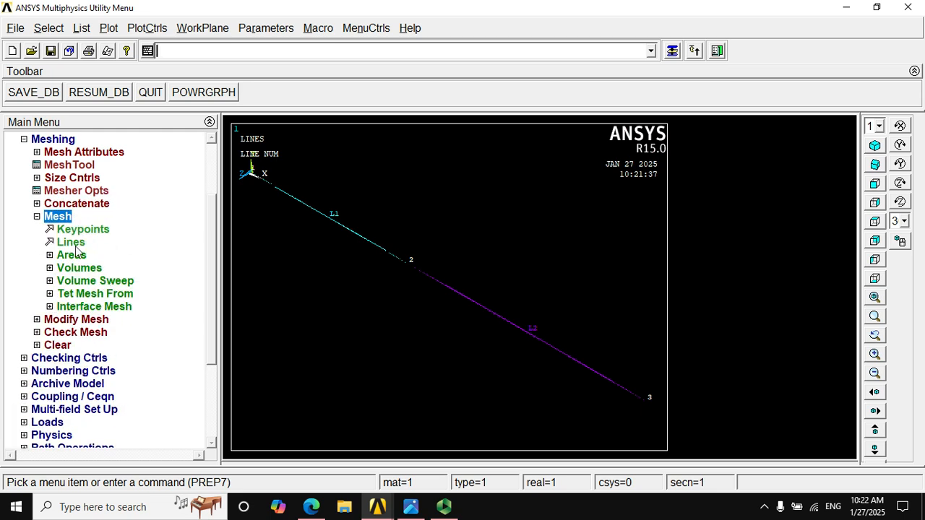
pyautogui.click(69, 245)
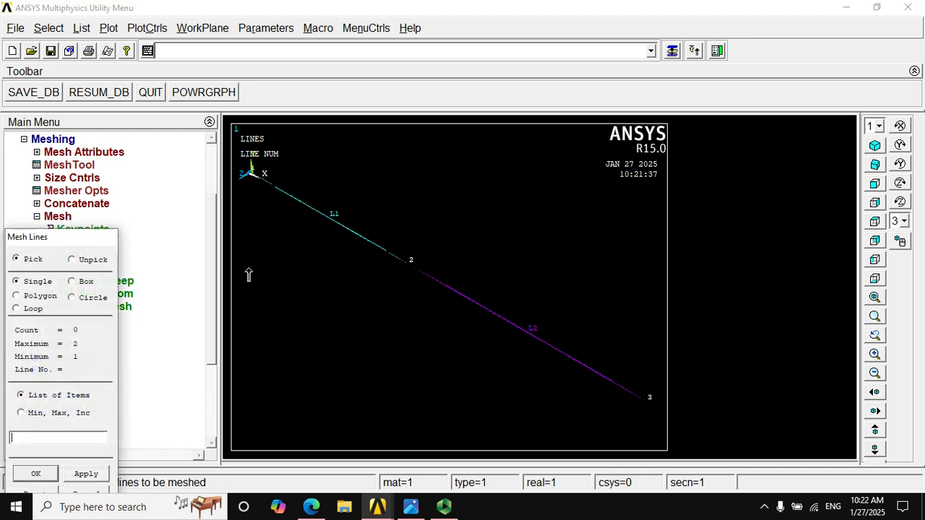
pyautogui.moveTo(84, 238); pyautogui.dragTo(360, 21)
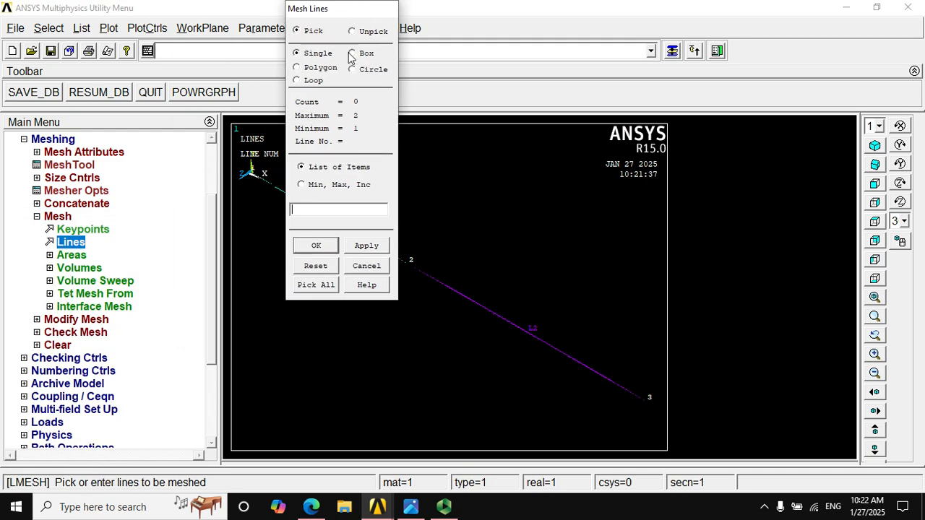
pyautogui.click(318, 286)
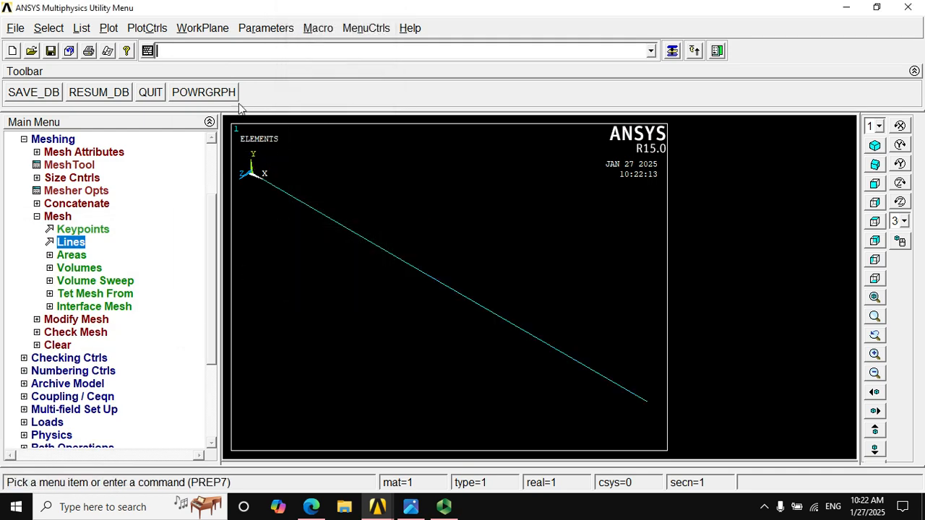
# List all elements with their attributes and connected nodes, and close the listing
pyautogui.click(110, 29)
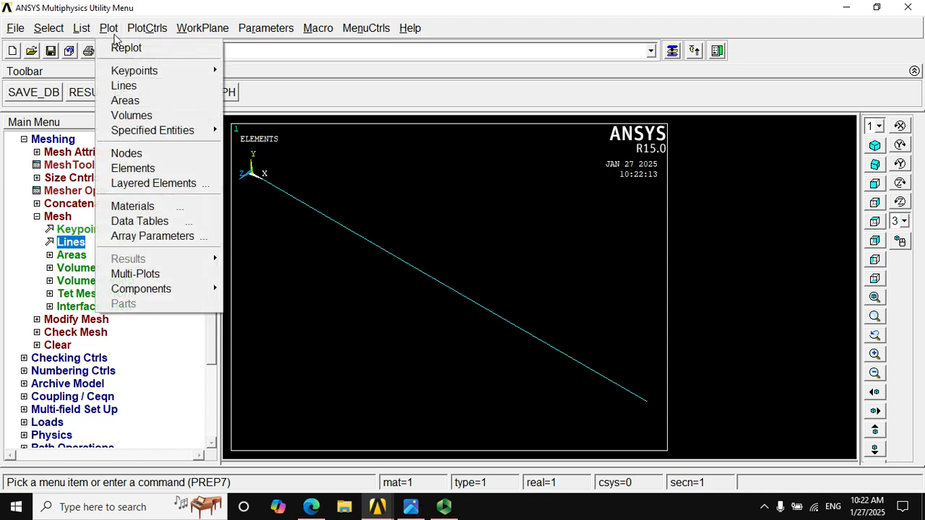
pyautogui.click(81, 28)
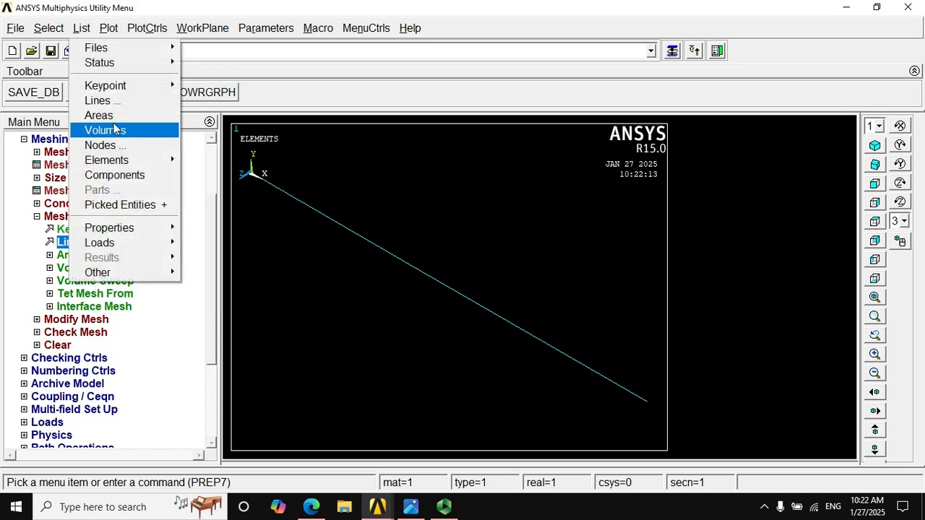
pyautogui.click(145, 146)
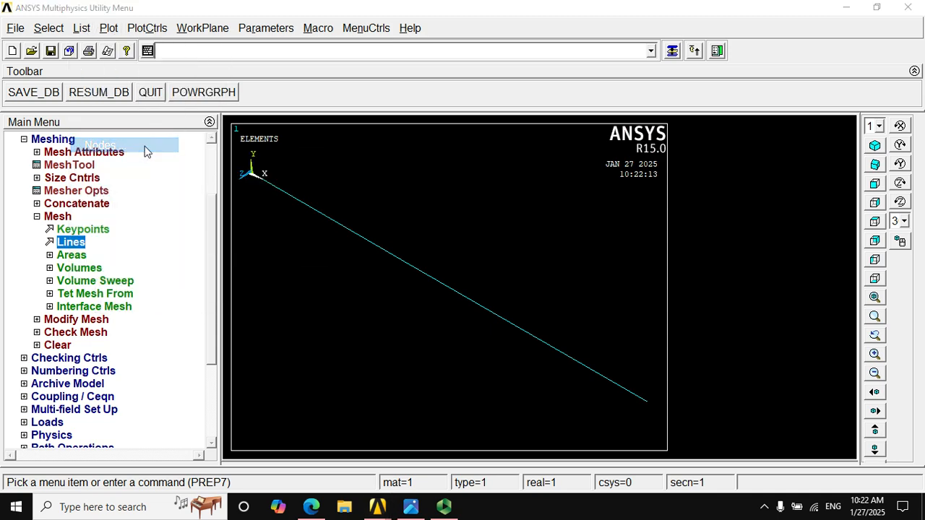
pyautogui.click(495, 347)
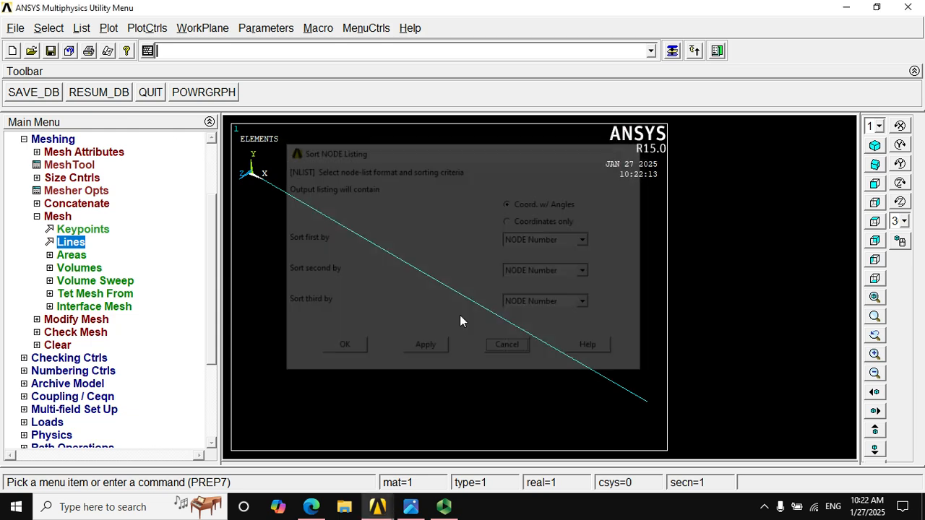
pyautogui.click(81, 28)
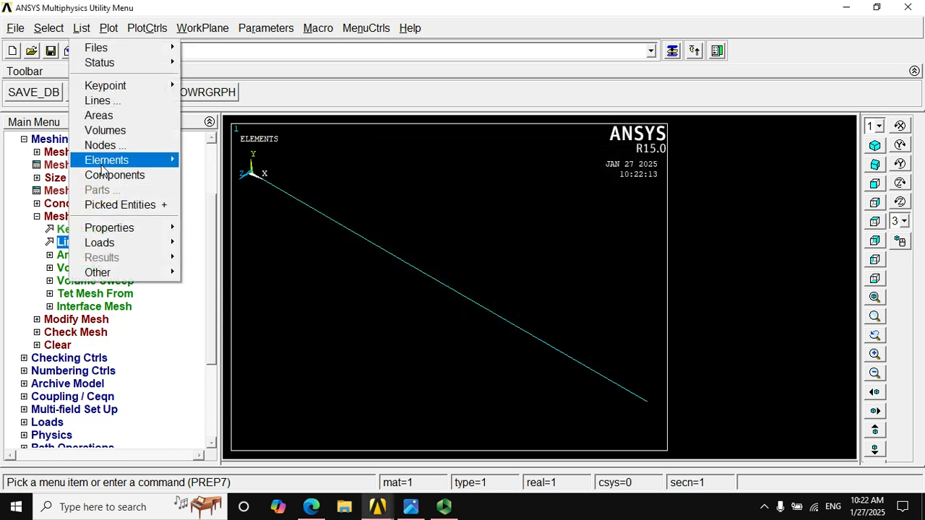
pyautogui.moveTo(102, 166)
pyautogui.click(276, 165)
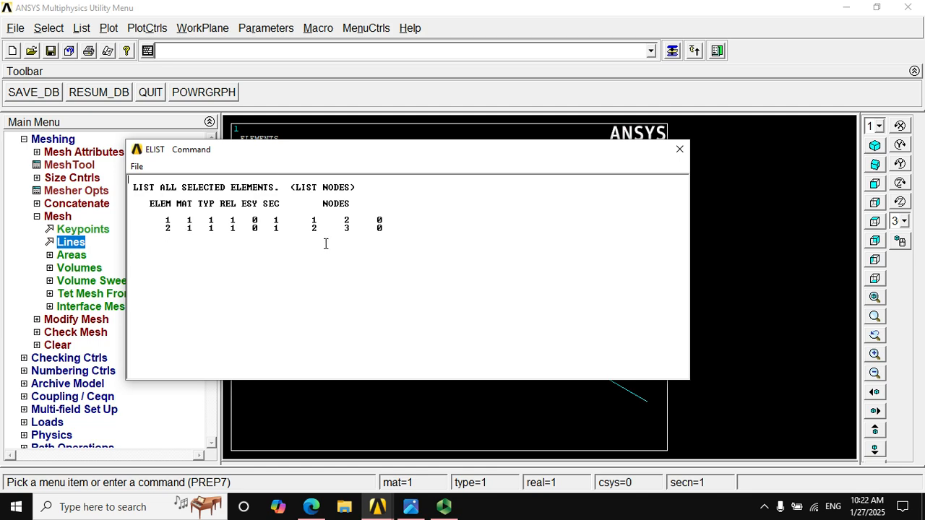
pyautogui.click(679, 149)
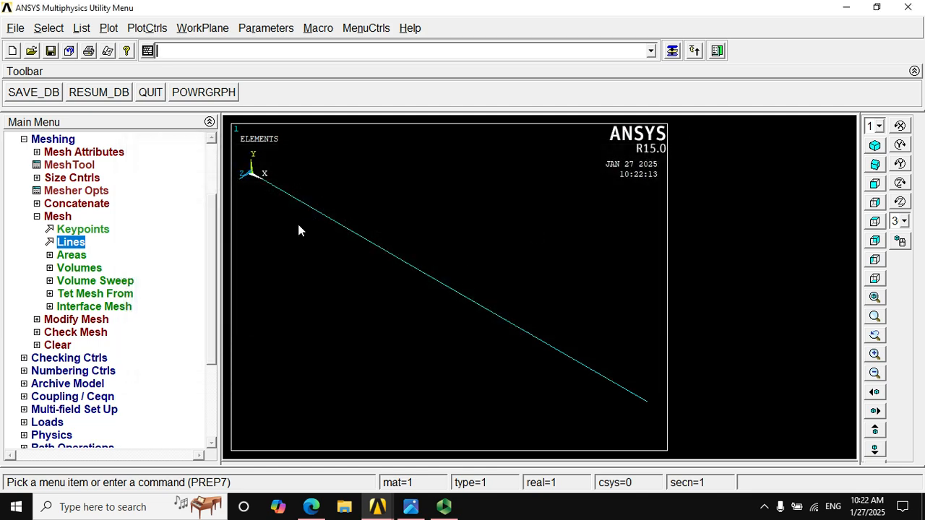
# Turn on node numbers in the plot numbering controls and replot the meshed beam
pyautogui.click(133, 29)
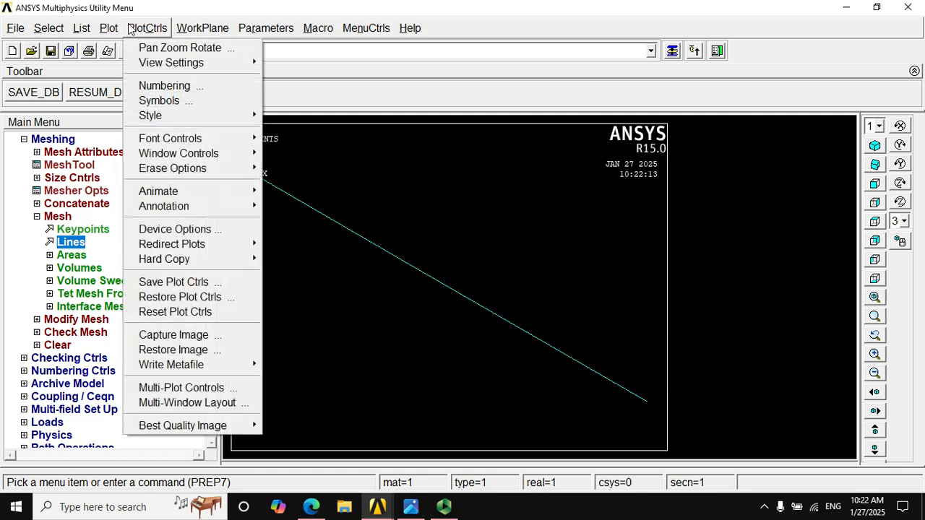
pyautogui.click(180, 86)
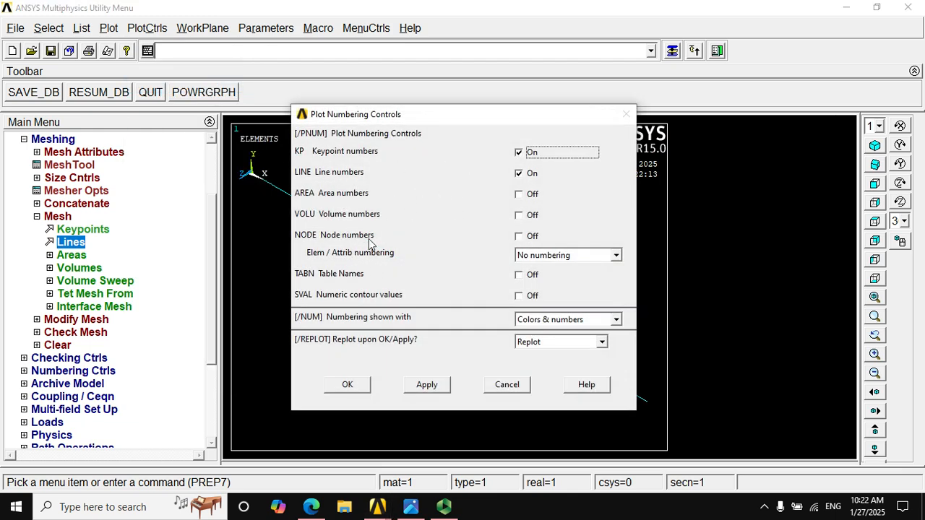
pyautogui.click(533, 237)
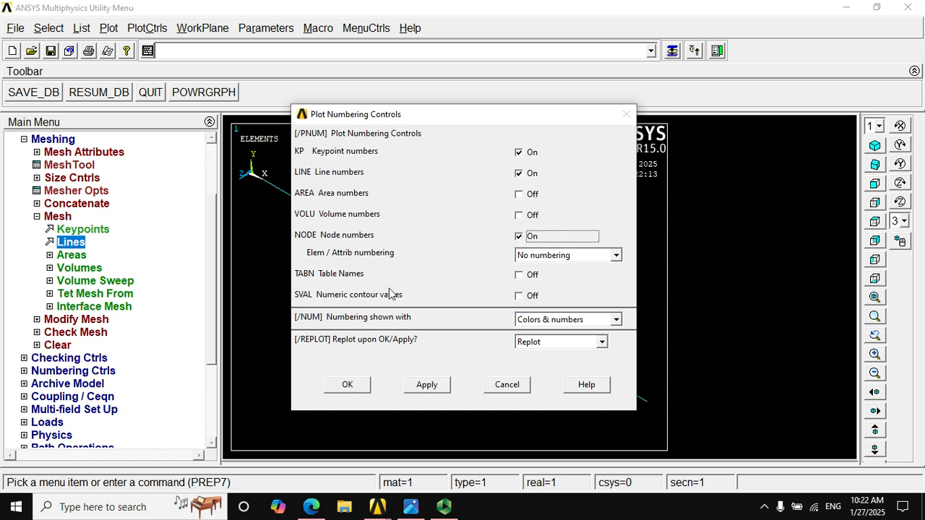
pyautogui.click(358, 386)
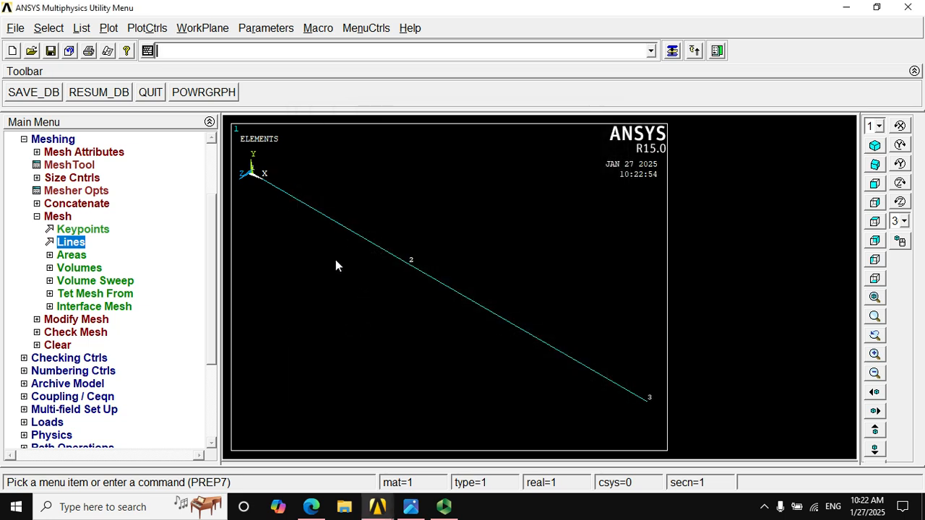
# Open the preprocessor's structural load definitions to show the options for applying forces and moments
pyautogui.click(42, 218)
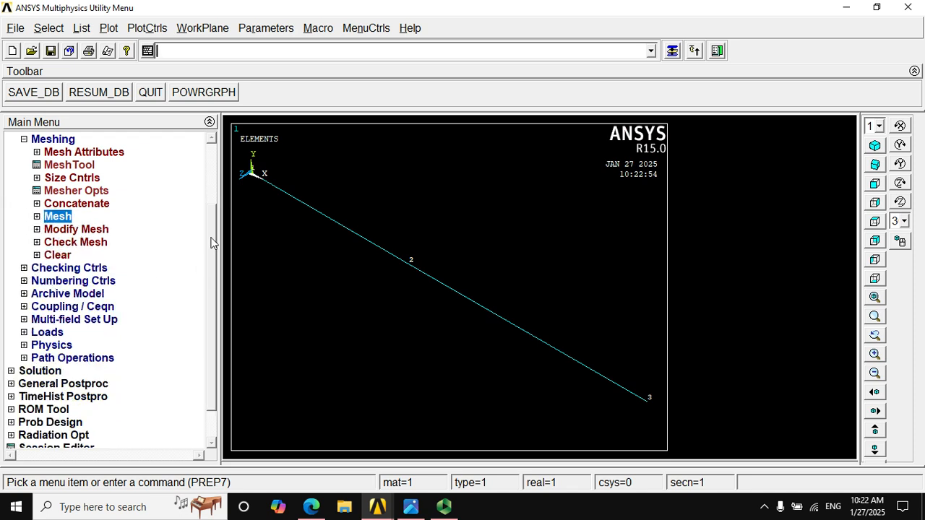
pyautogui.scroll(-1, 212, 243)
pyautogui.click(24, 295)
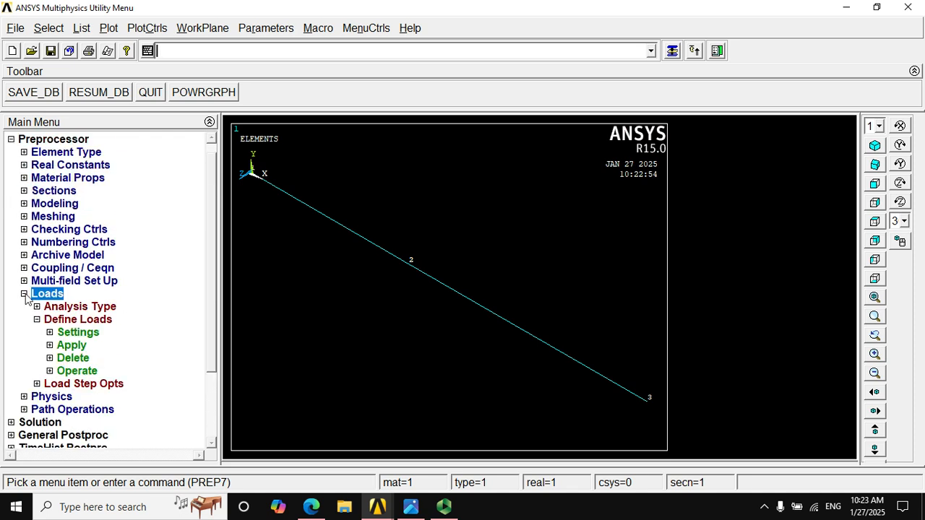
pyautogui.click(49, 345)
pyautogui.moveTo(214, 269); pyautogui.dragTo(214, 349)
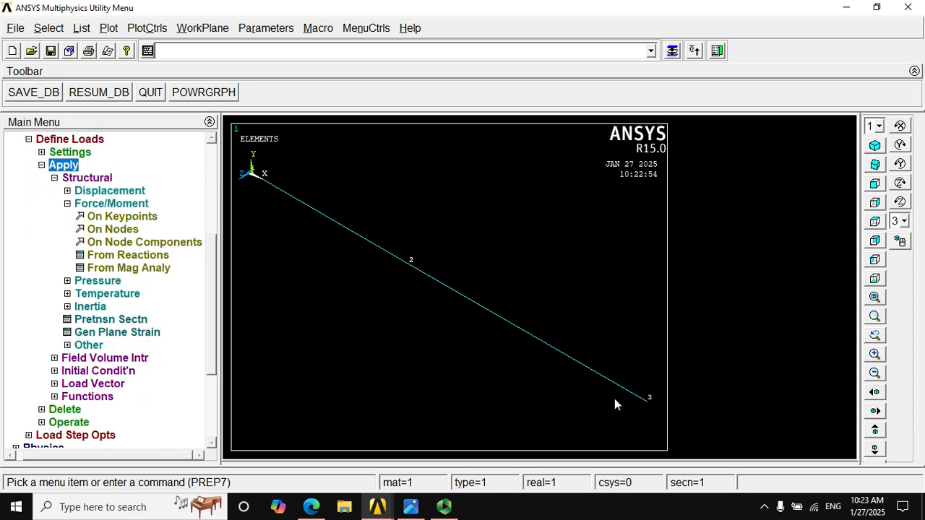
pyautogui.click(123, 217)
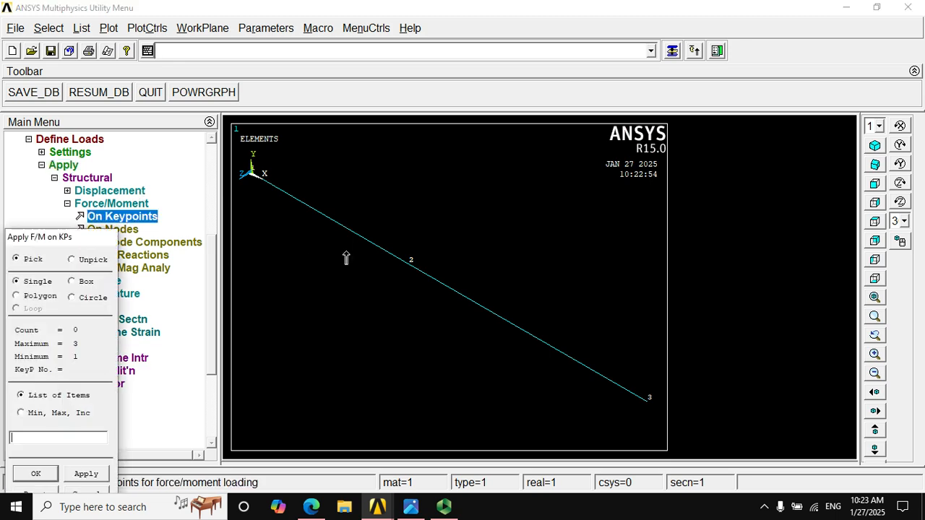
pyautogui.moveTo(47, 246); pyautogui.dragTo(318, 94)
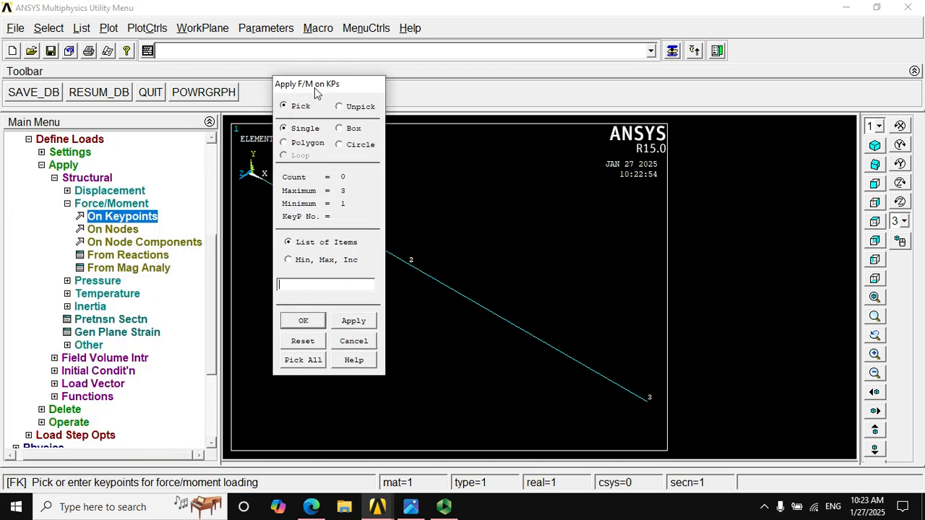
pyautogui.click(318, 324)
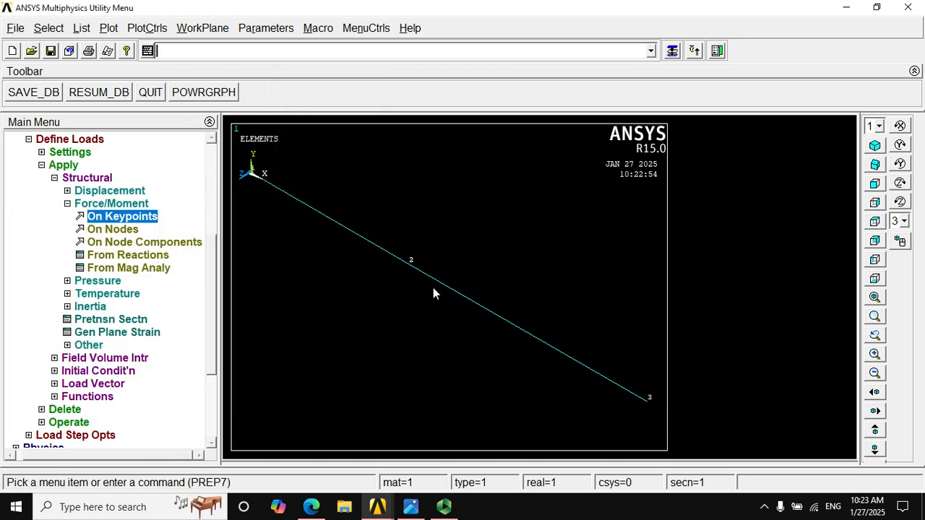
pyautogui.click(135, 218)
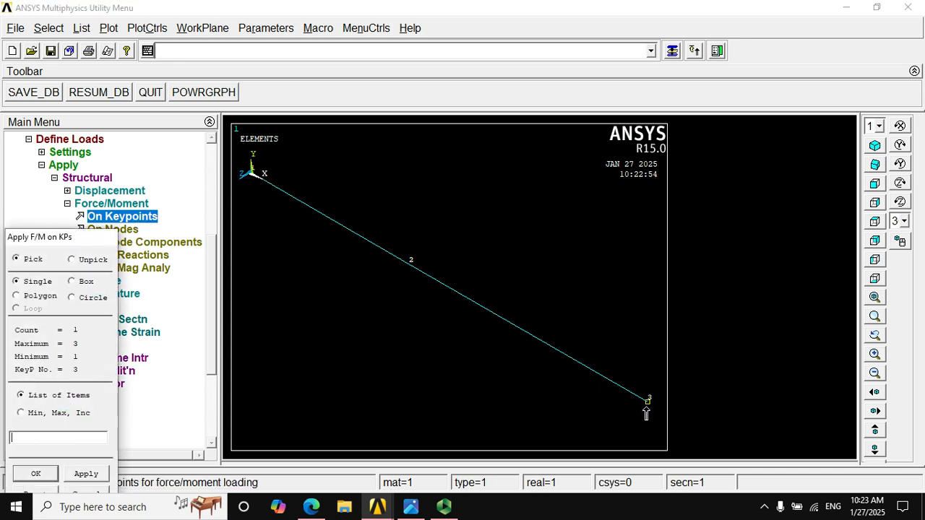
pyautogui.moveTo(89, 237); pyautogui.dragTo(234, 68)
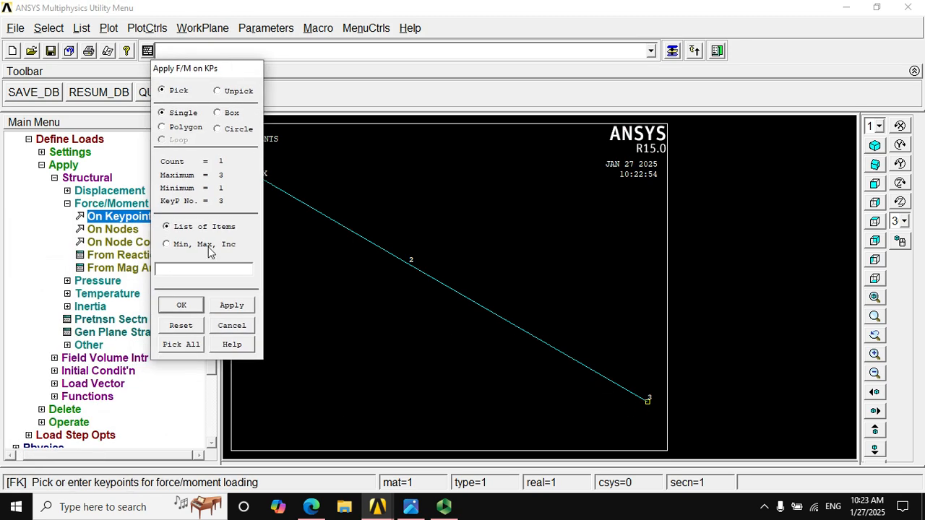
pyautogui.click(182, 305)
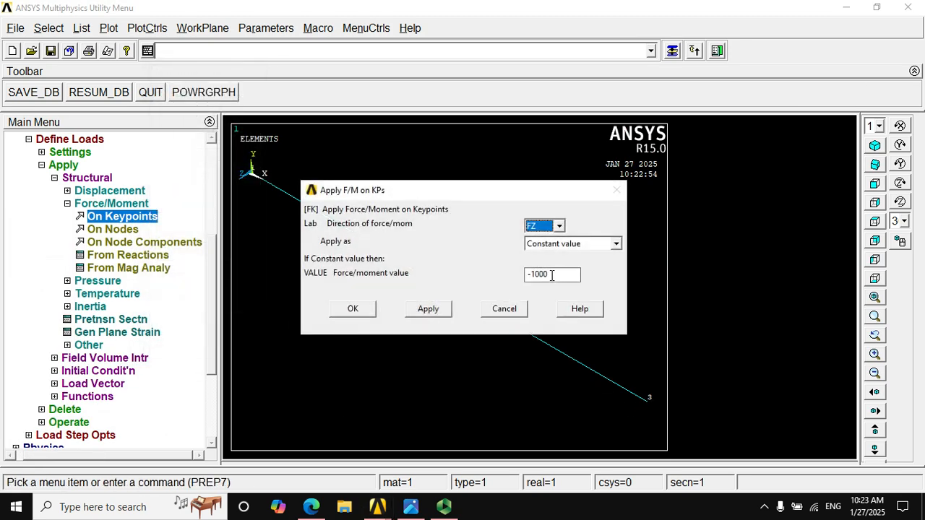
pyautogui.click(558, 226)
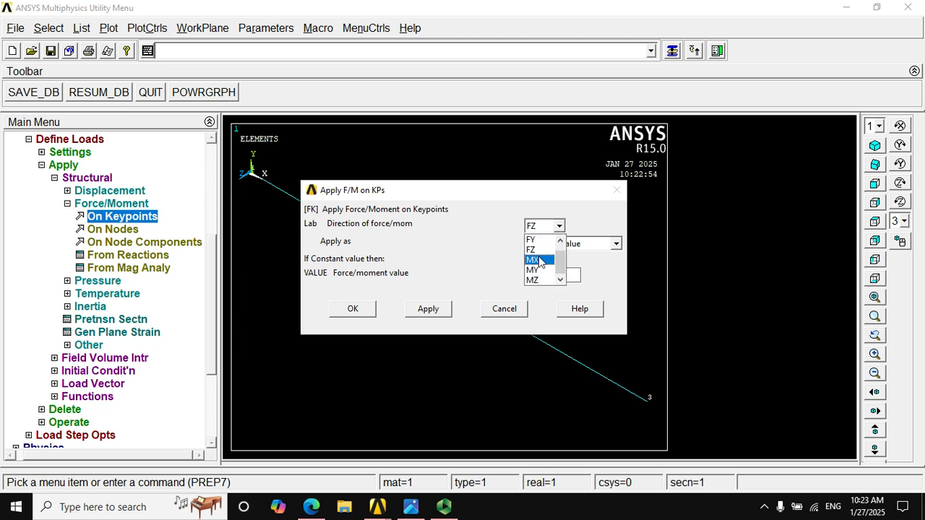
pyautogui.moveTo(564, 258); pyautogui.dragTo(559, 228)
pyautogui.click(528, 310)
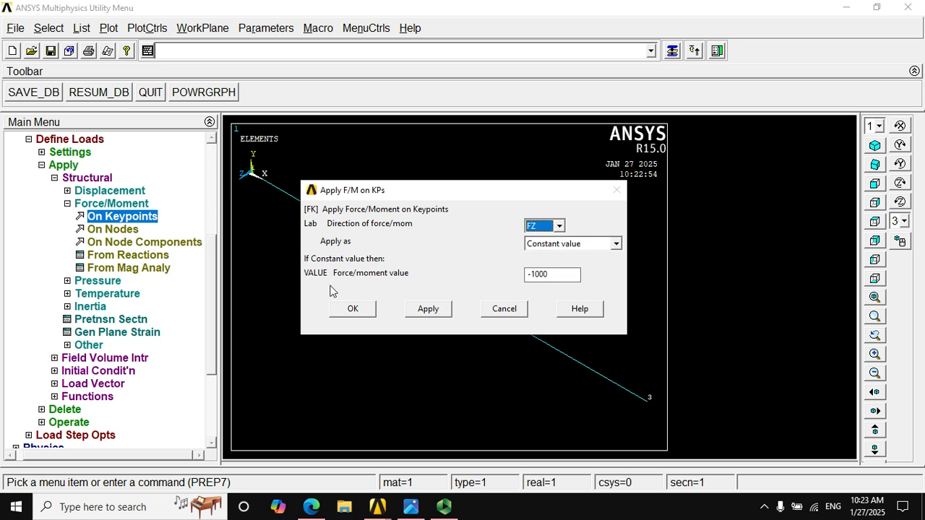
pyautogui.click(498, 307)
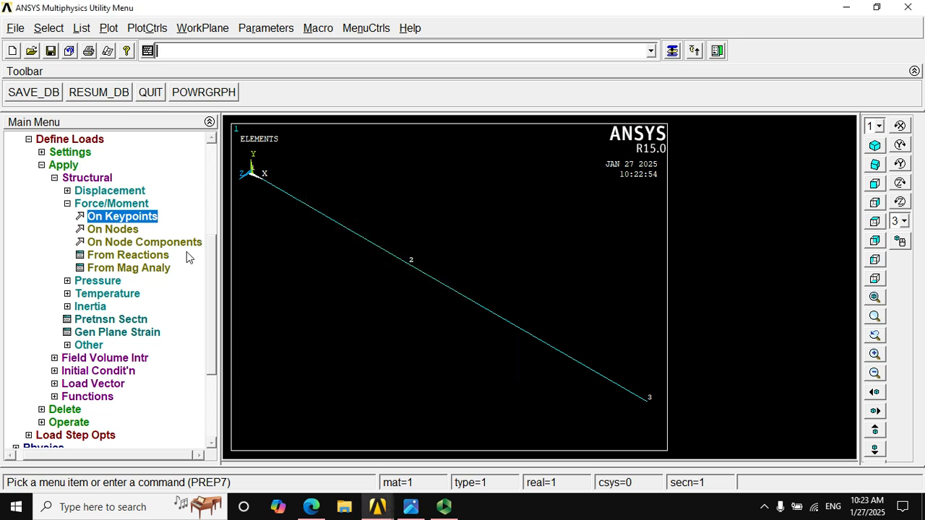
# Constrain all degrees of freedom at keypoint 3, the fixed end of the beam, with a constant displacement value of 0
pyautogui.click(66, 205)
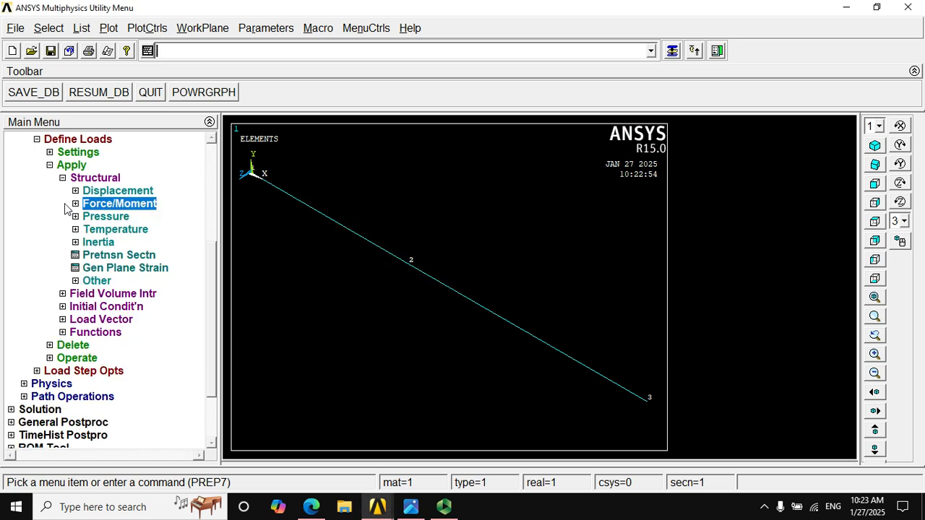
pyautogui.click(76, 191)
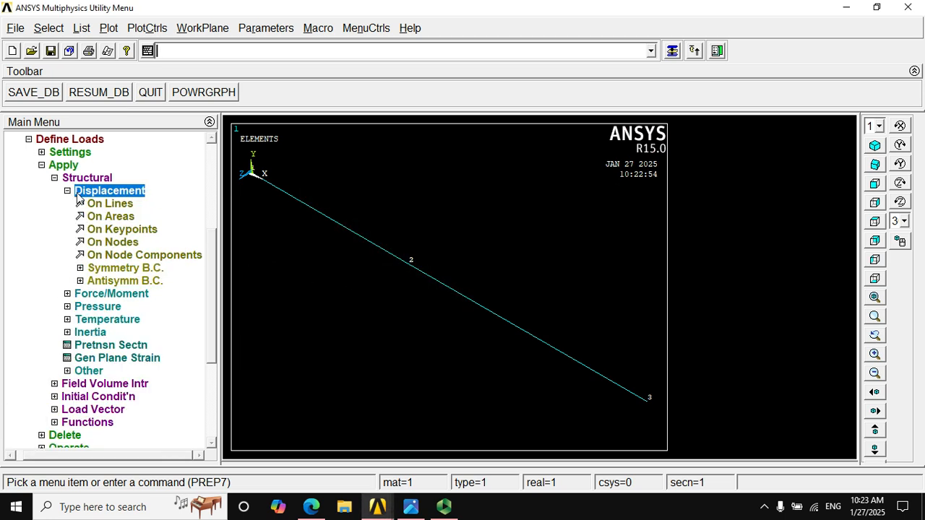
pyautogui.click(133, 230)
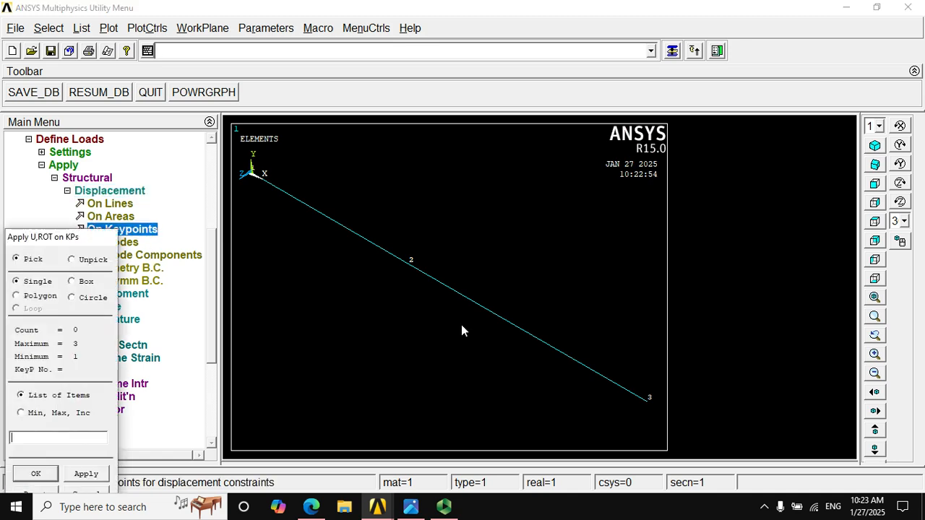
pyautogui.click(644, 412)
pyautogui.moveTo(76, 242); pyautogui.dragTo(226, 49)
pyautogui.click(186, 277)
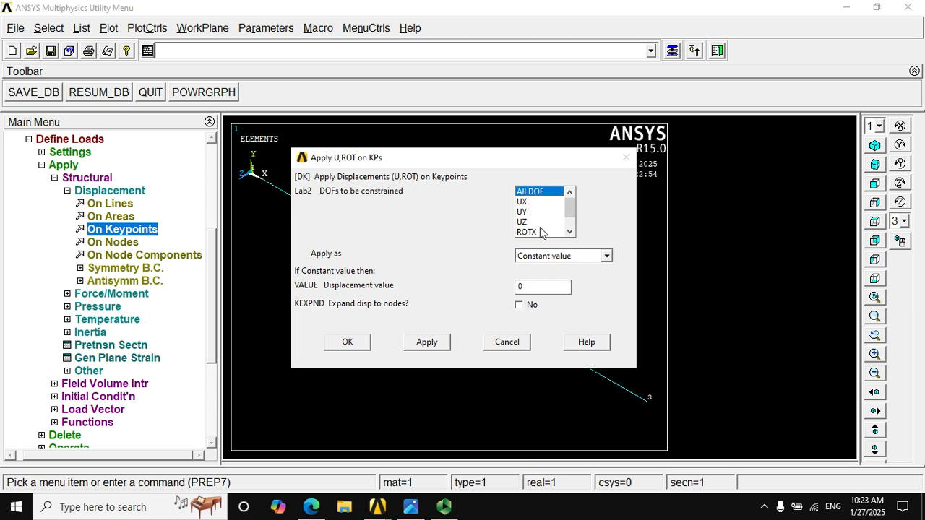
pyautogui.click(360, 347)
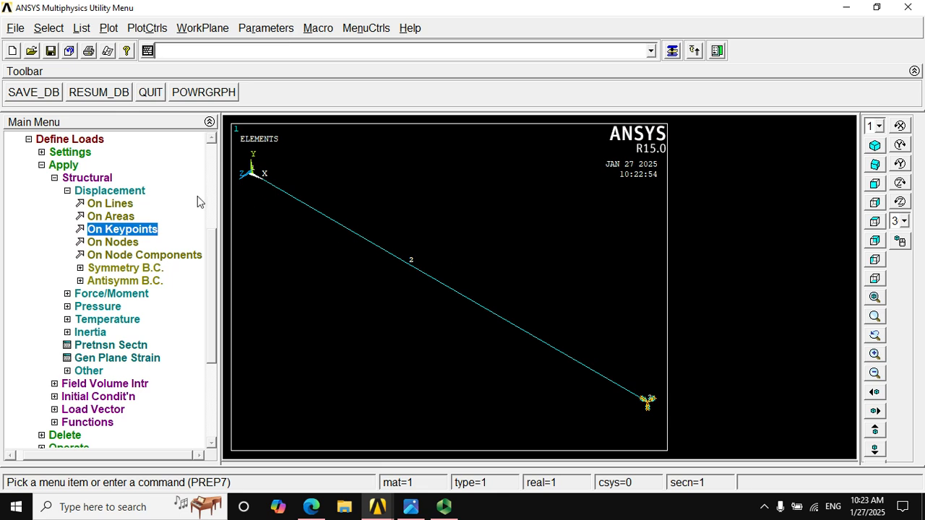
# Open the beam pressure settings for the element between nodes 2 and 3, and check the distributed load in the problem image
pyautogui.click(68, 190)
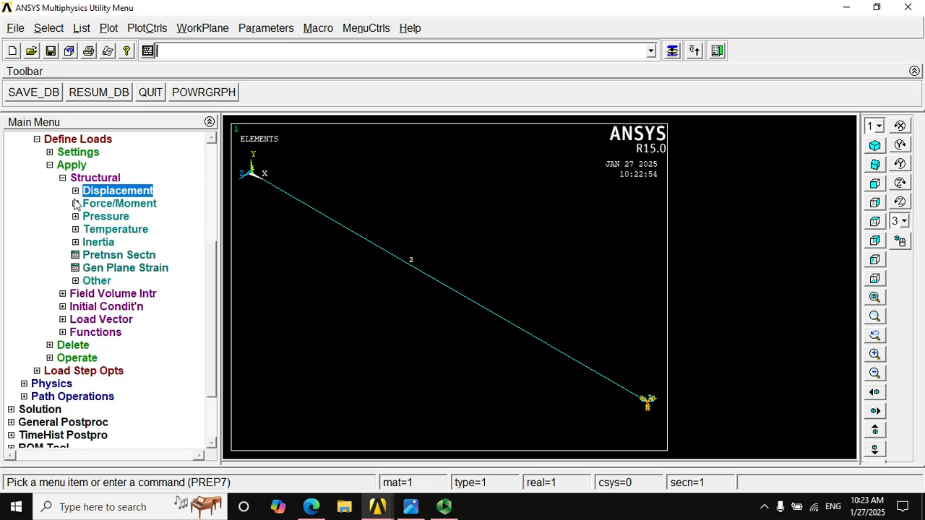
pyautogui.click(83, 217)
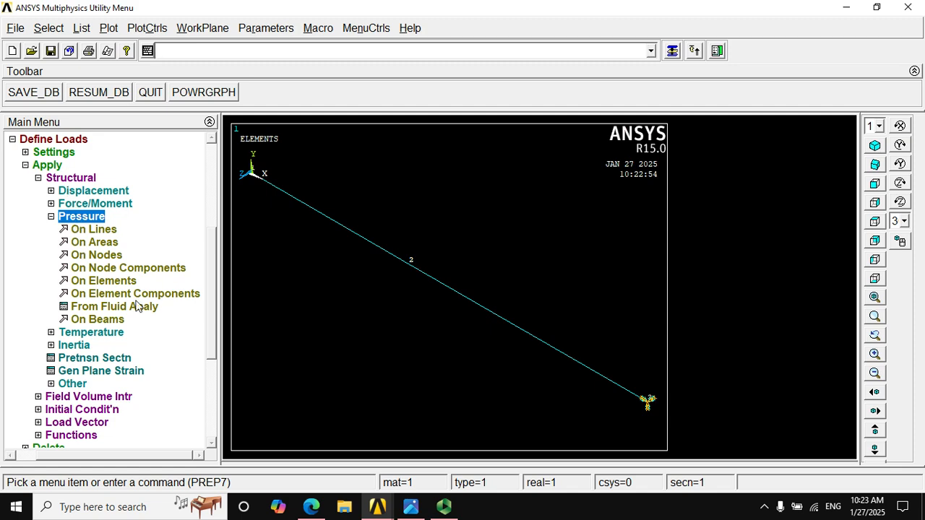
pyautogui.click(107, 323)
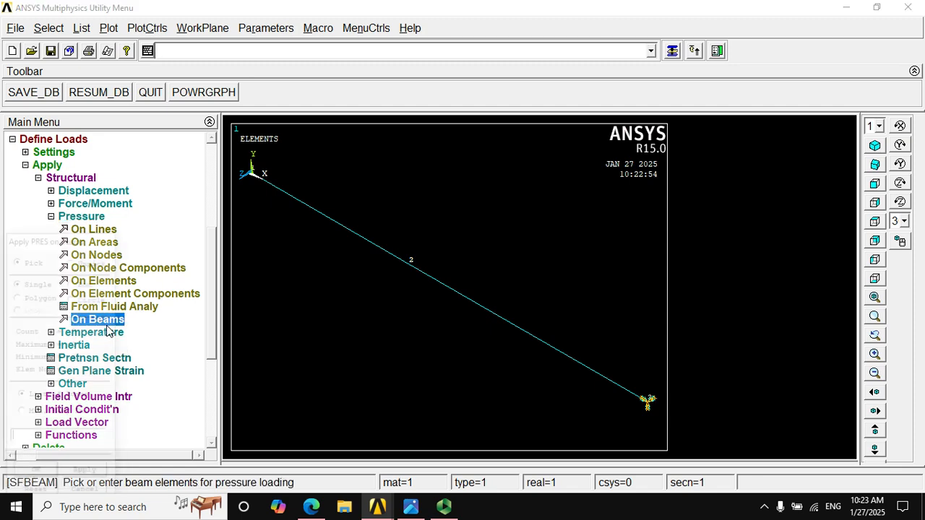
pyautogui.click(531, 359)
pyautogui.moveTo(86, 244); pyautogui.dragTo(202, 116)
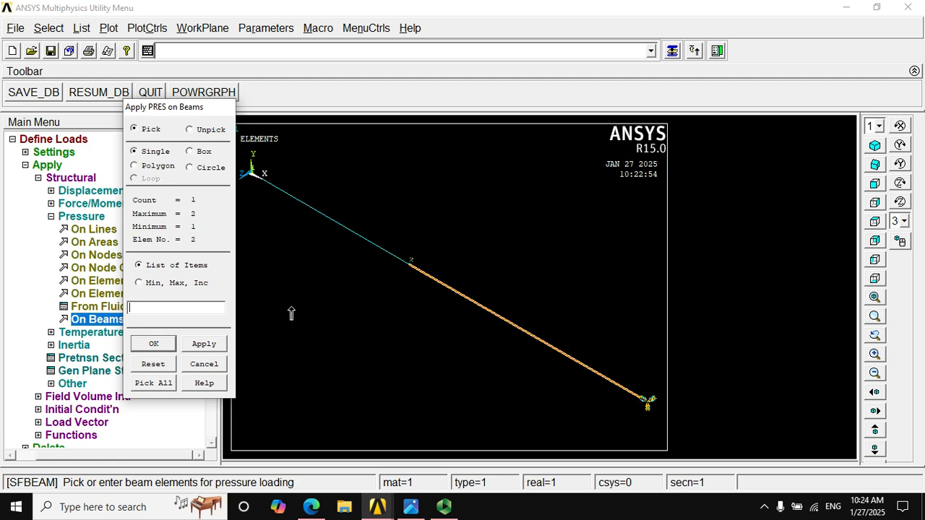
pyautogui.click(154, 344)
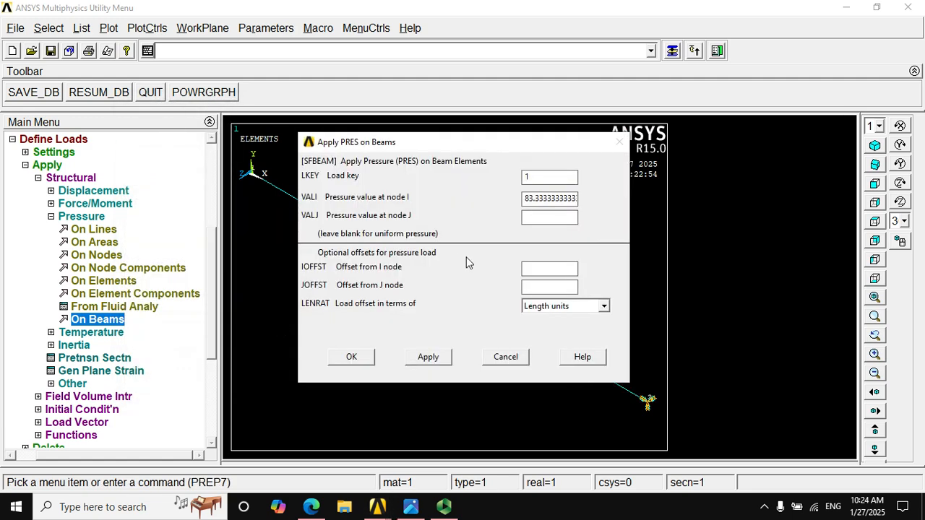
pyautogui.click(401, 510)
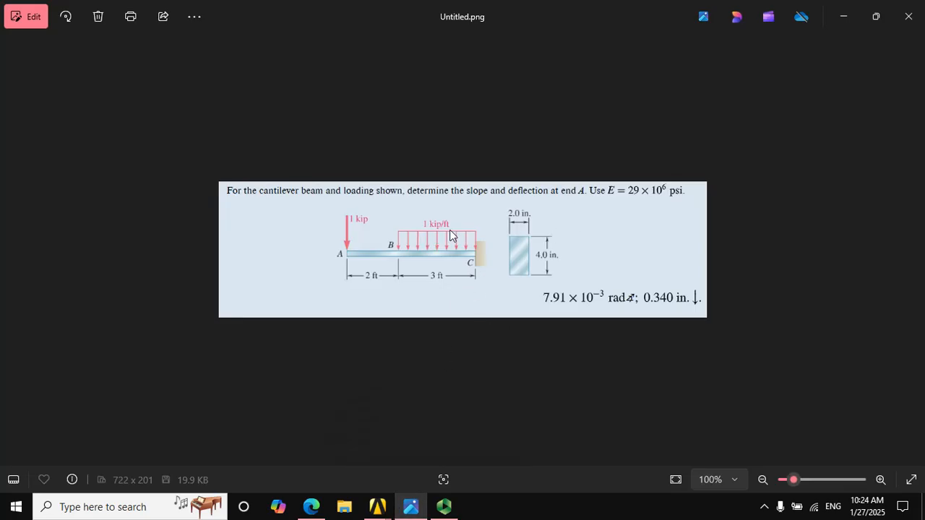
pyautogui.click(445, 508)
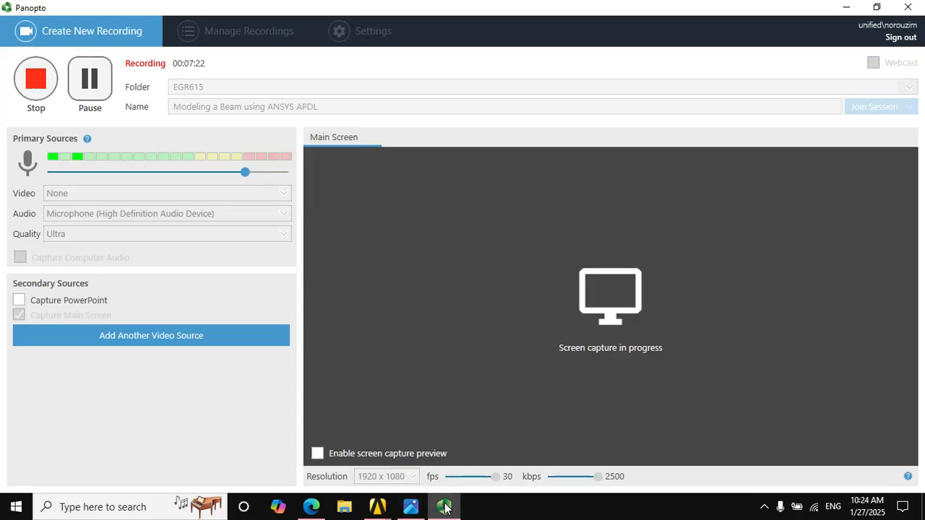
pyautogui.click(414, 509)
pyautogui.moveTo(377, 510)
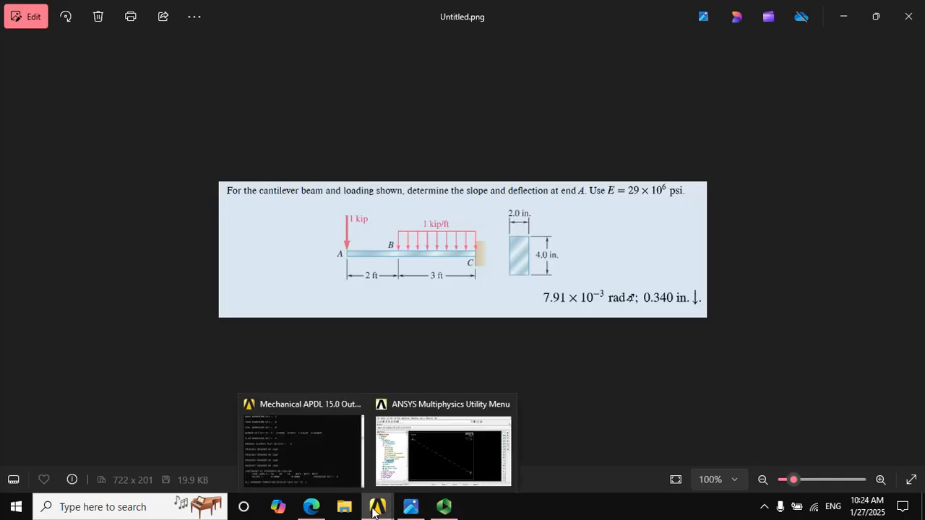
pyautogui.click(407, 458)
# Apply a uniform beam pressure of 83.333 with load key 1 on the element between nodes 2 and 3
pyautogui.click(102, 323)
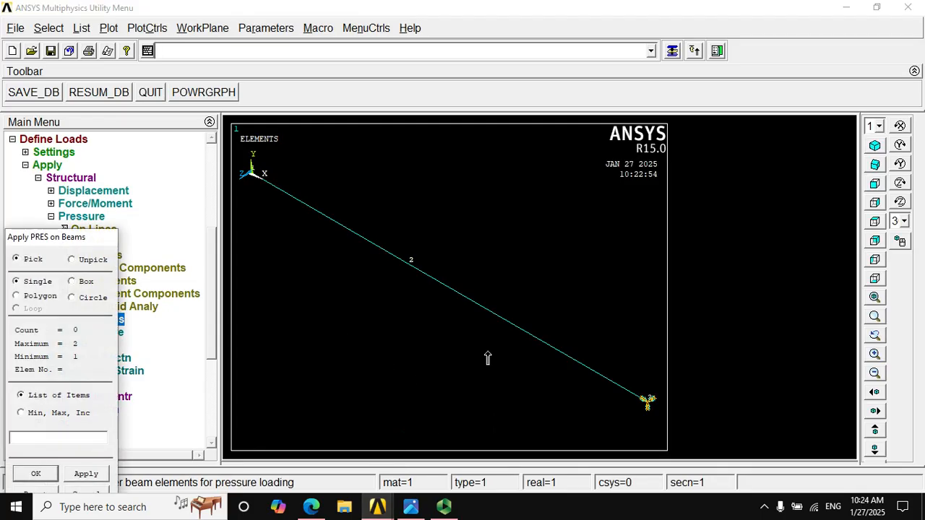
pyautogui.click(523, 341)
pyautogui.click(37, 473)
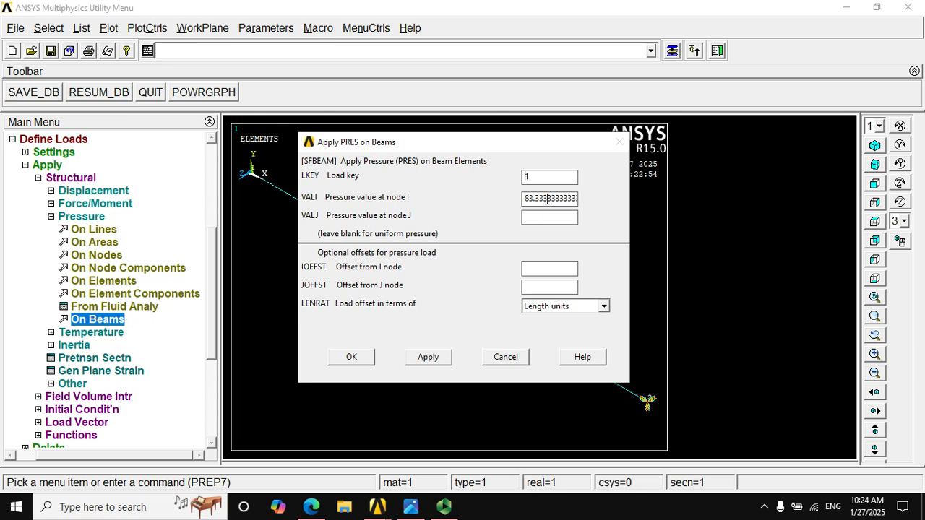
pyautogui.click(366, 351)
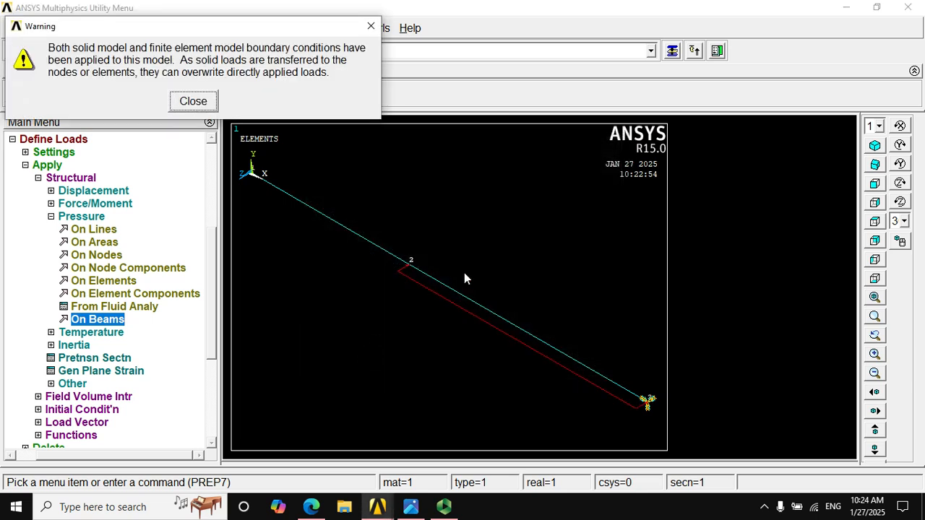
pyautogui.click(367, 29)
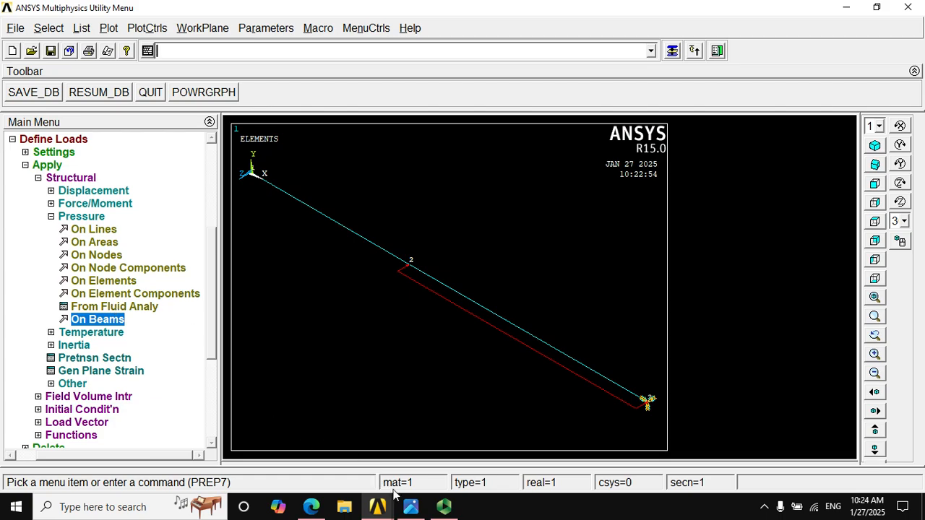
# Check the point load at A in the problem image and apply a constant FZ force of -1000 at keypoint 1
pyautogui.click(411, 506)
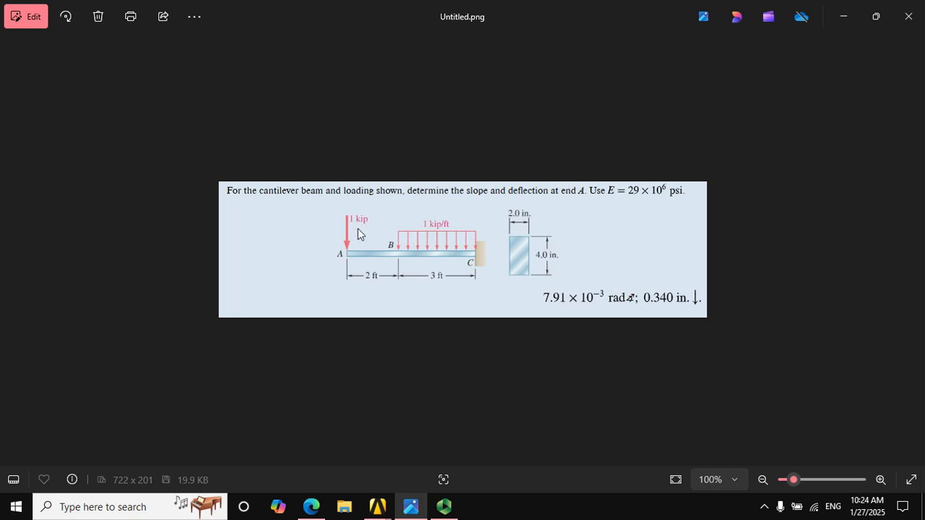
pyautogui.moveTo(377, 506)
pyautogui.click(424, 454)
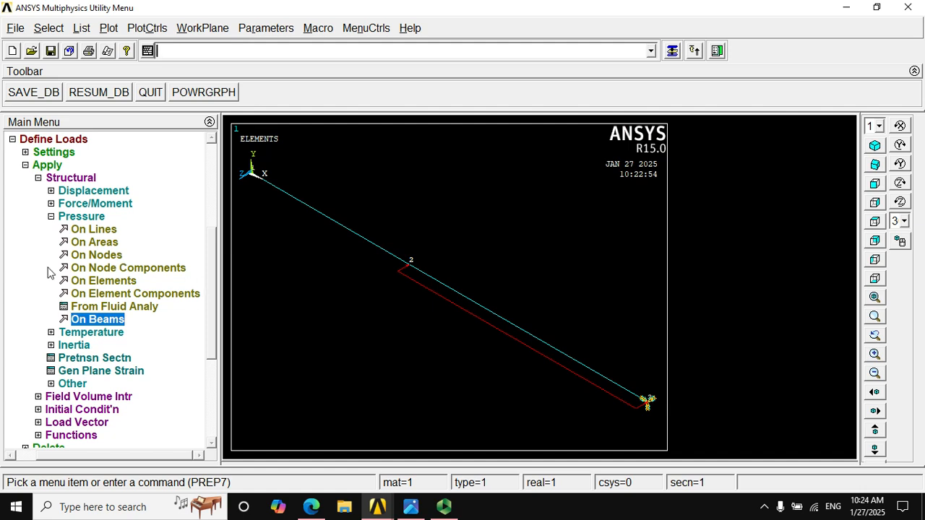
pyautogui.click(54, 216)
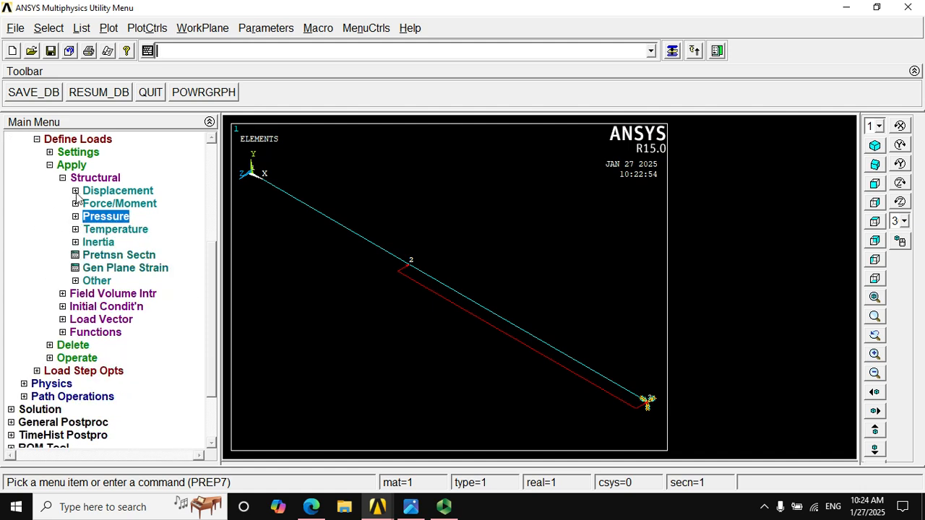
pyautogui.click(80, 203)
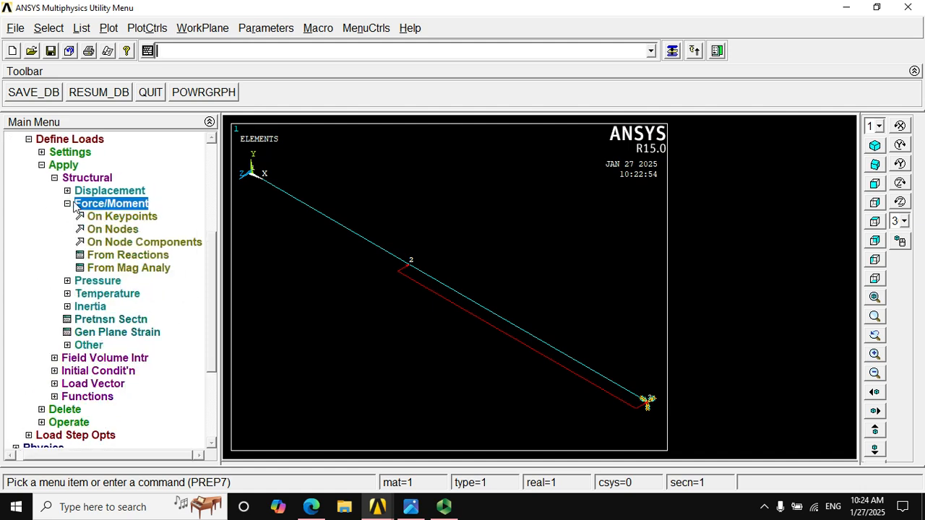
pyautogui.click(136, 218)
pyautogui.click(255, 183)
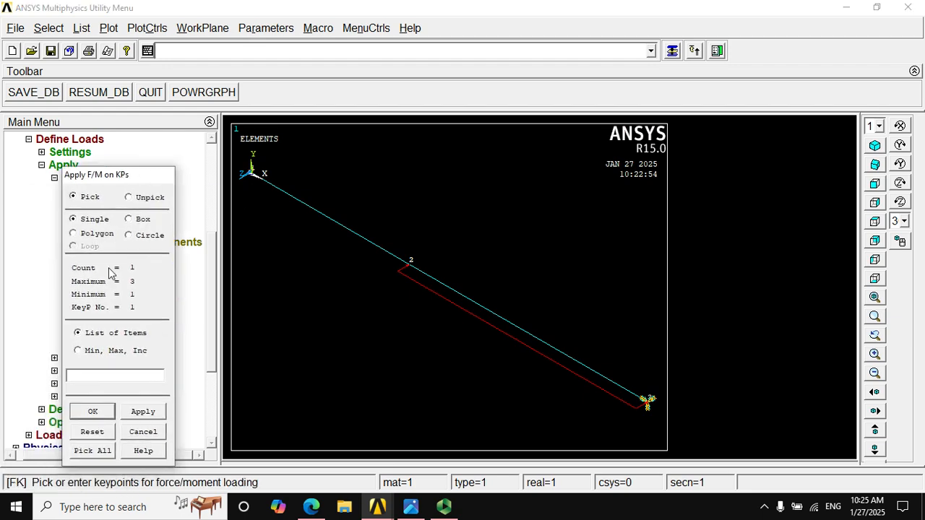
pyautogui.click(91, 412)
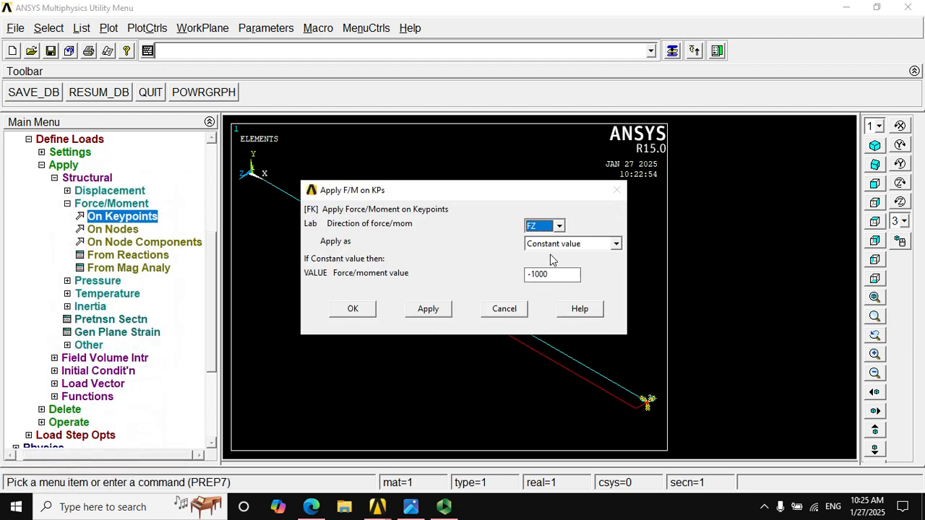
pyautogui.moveTo(510, 189); pyautogui.dragTo(313, 294)
pyautogui.click(362, 380)
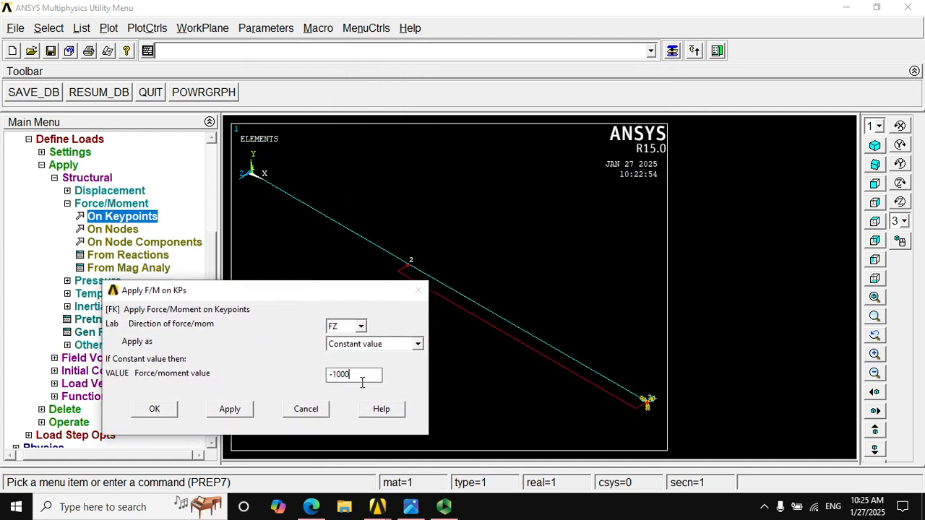
pyautogui.click(155, 409)
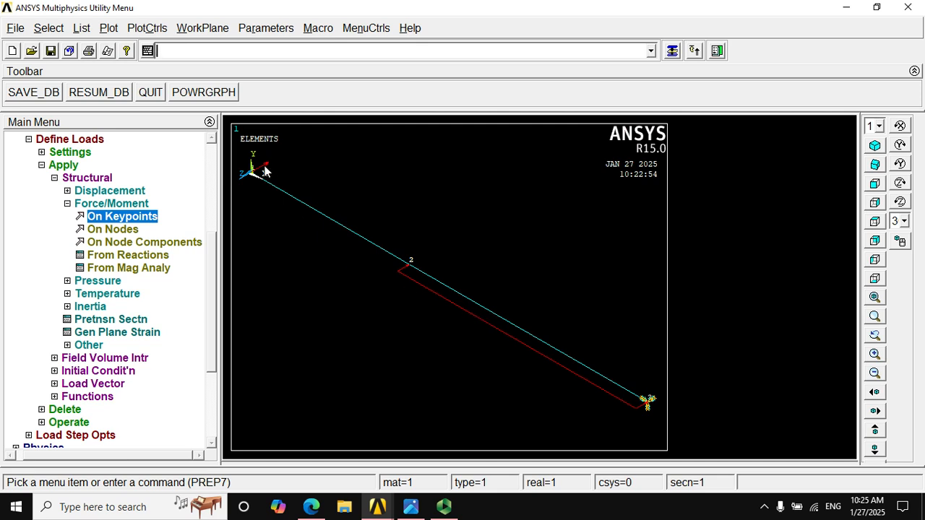
# Solve the current load step and close the solution status listing
pyautogui.click(68, 203)
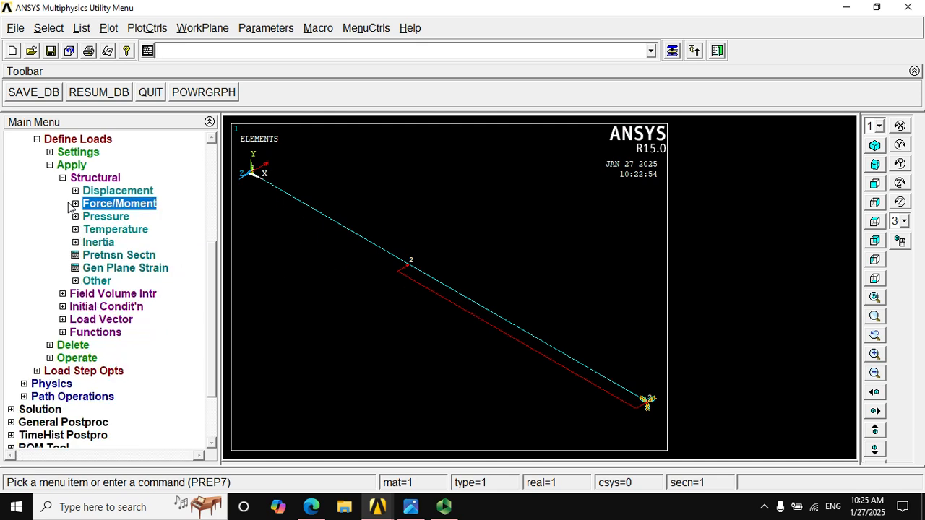
pyautogui.click(54, 165)
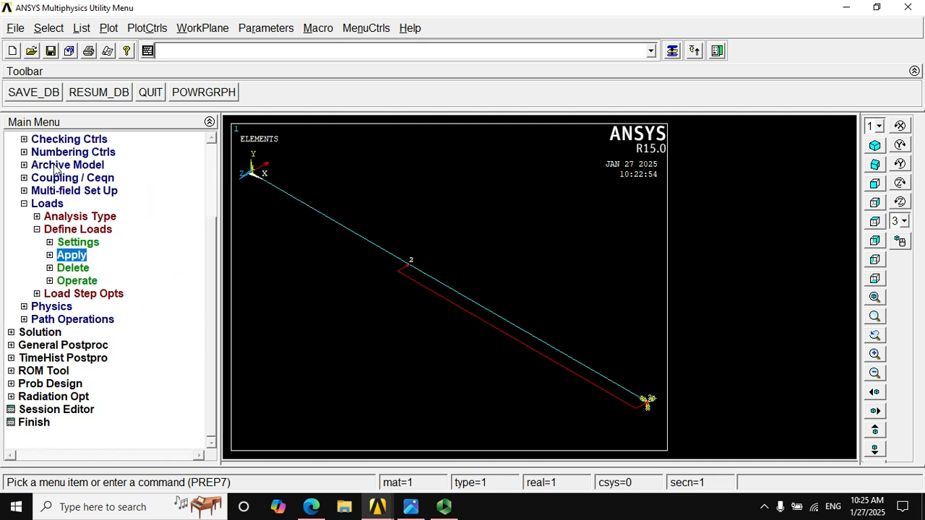
pyautogui.click(24, 205)
pyautogui.click(40, 333)
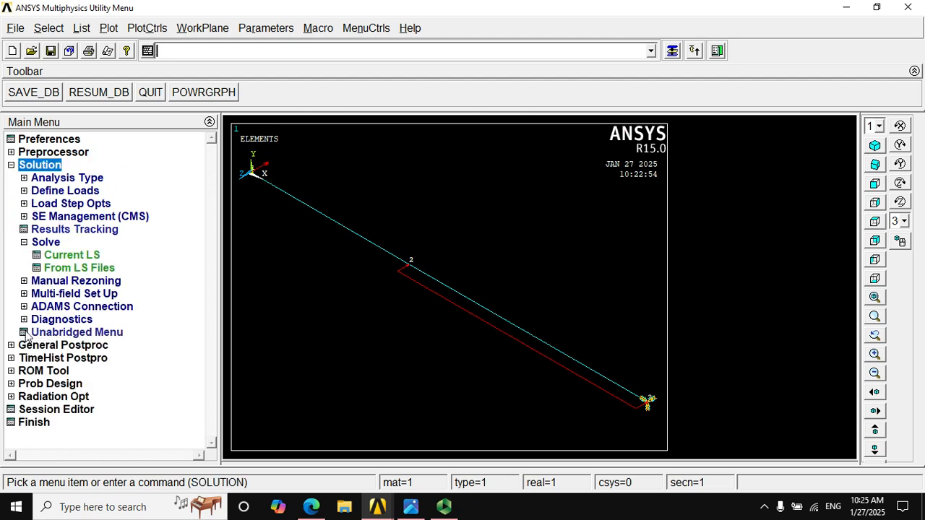
pyautogui.click(72, 255)
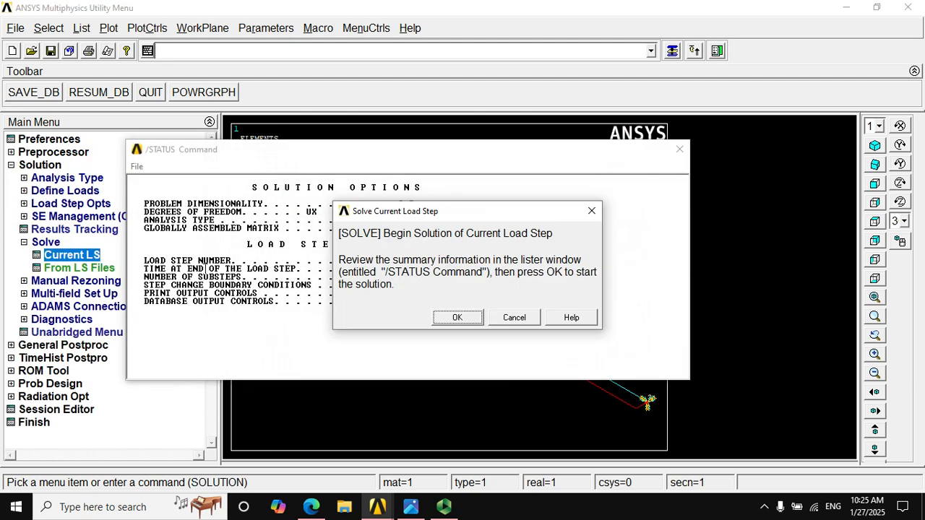
pyautogui.click(448, 316)
pyautogui.click(193, 96)
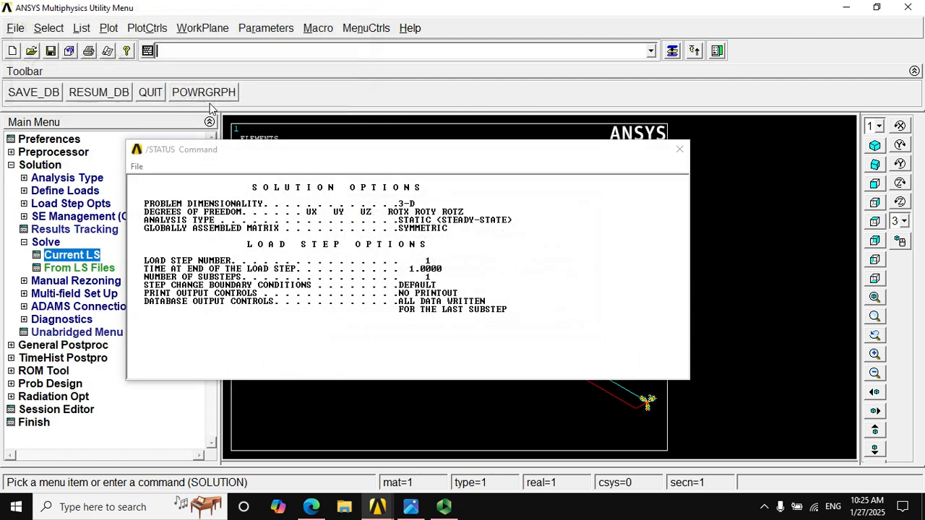
pyautogui.click(680, 149)
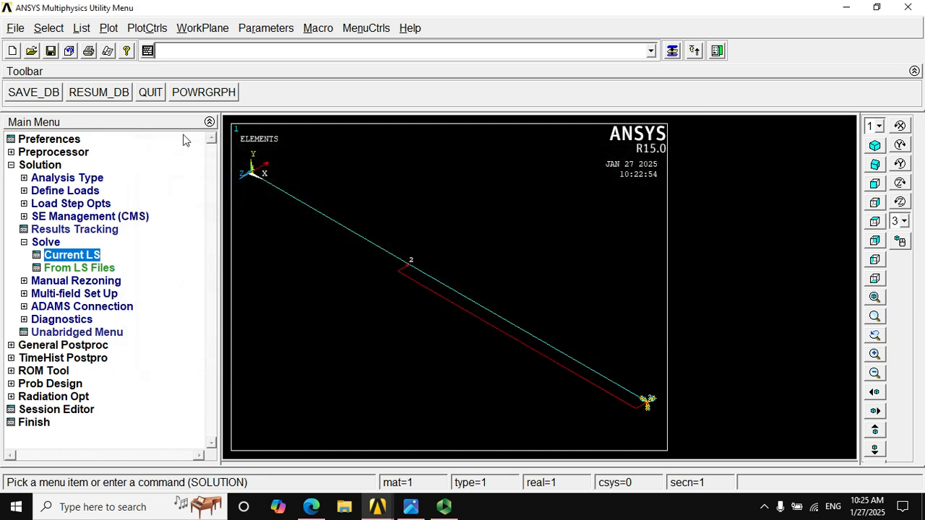
# List the nodal DOF solution for the displacement vector sum in the general postprocessor
pyautogui.click(22, 346)
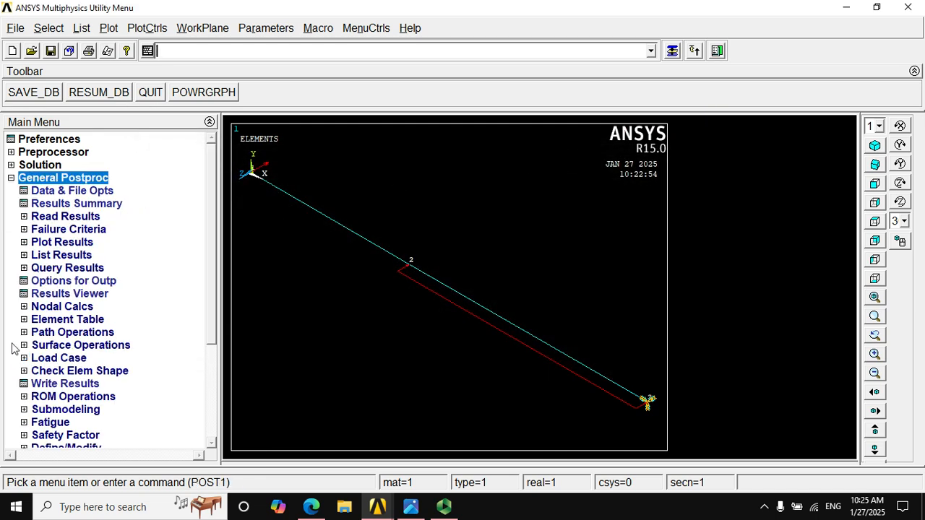
pyautogui.click(24, 216)
pyautogui.click(24, 217)
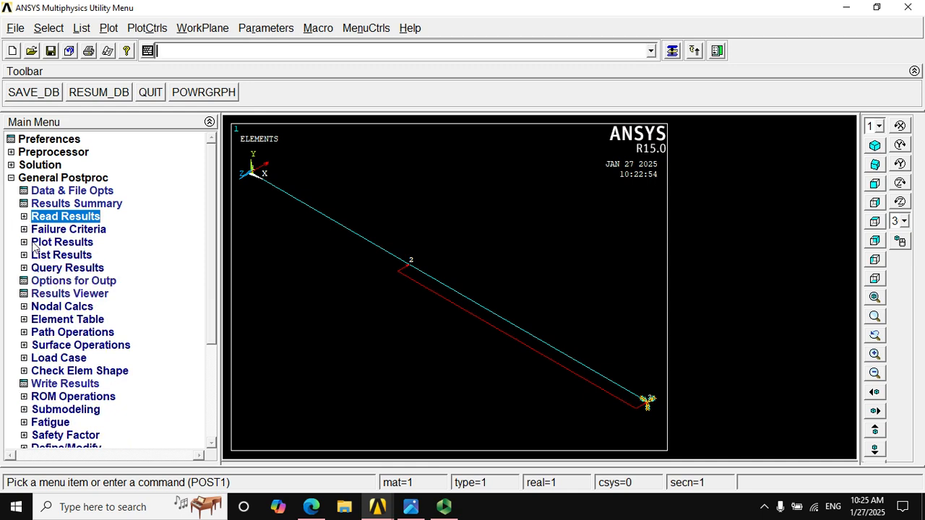
pyautogui.click(25, 255)
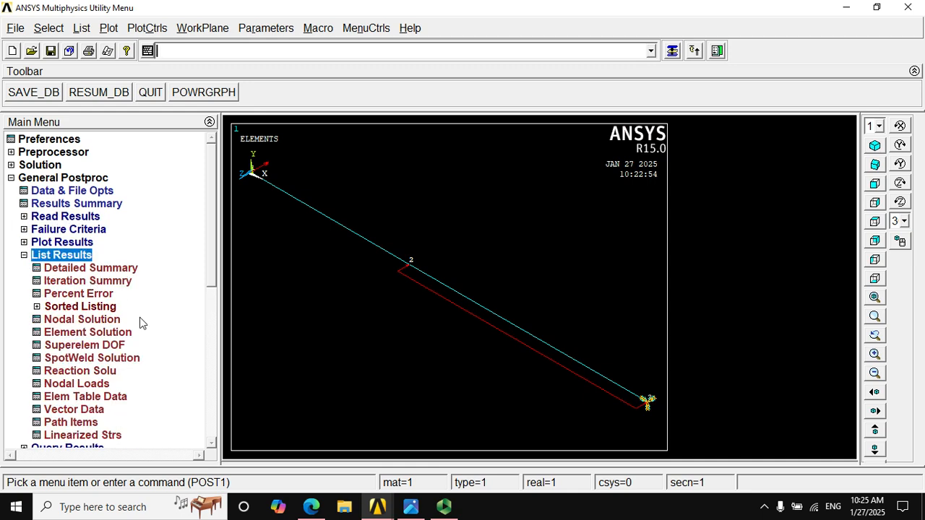
pyautogui.click(105, 320)
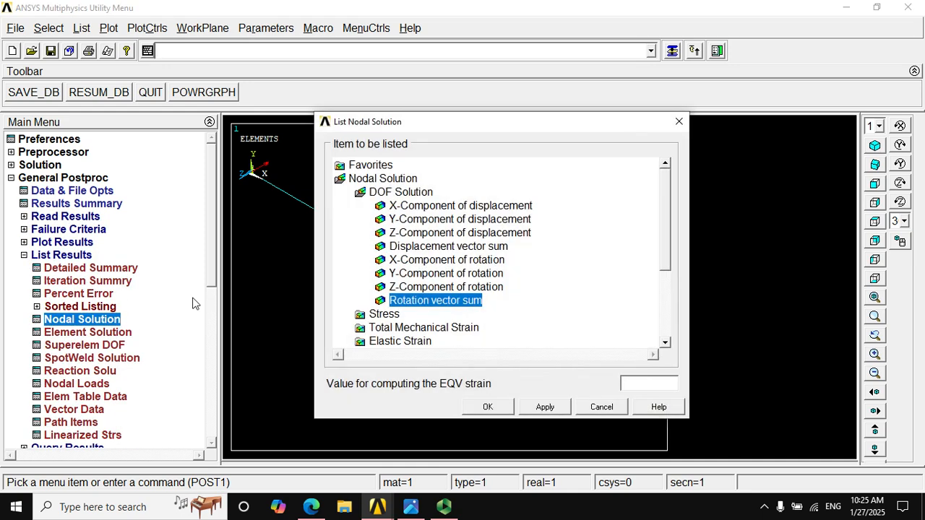
pyautogui.click(418, 246)
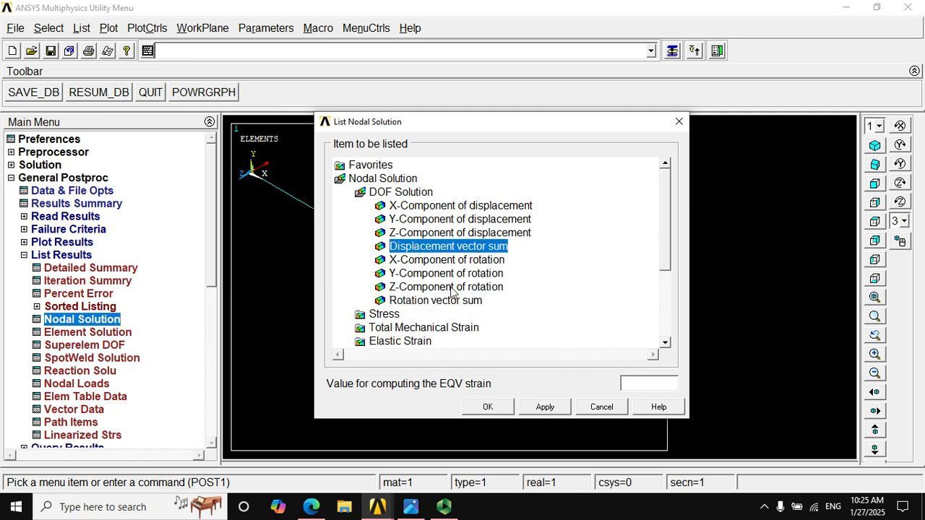
pyautogui.click(468, 408)
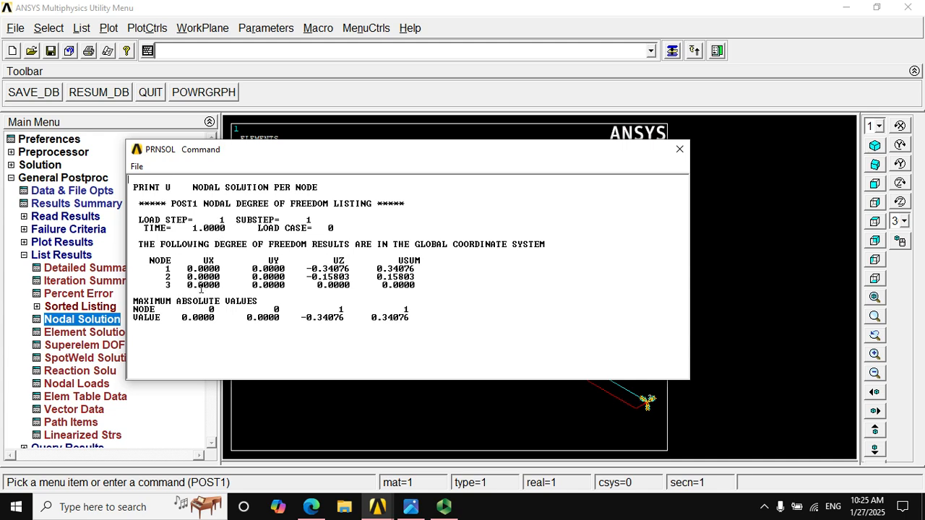
# Compare the deflection at node 1 with the answer in the problem image and close the displacement listing
pyautogui.click(410, 506)
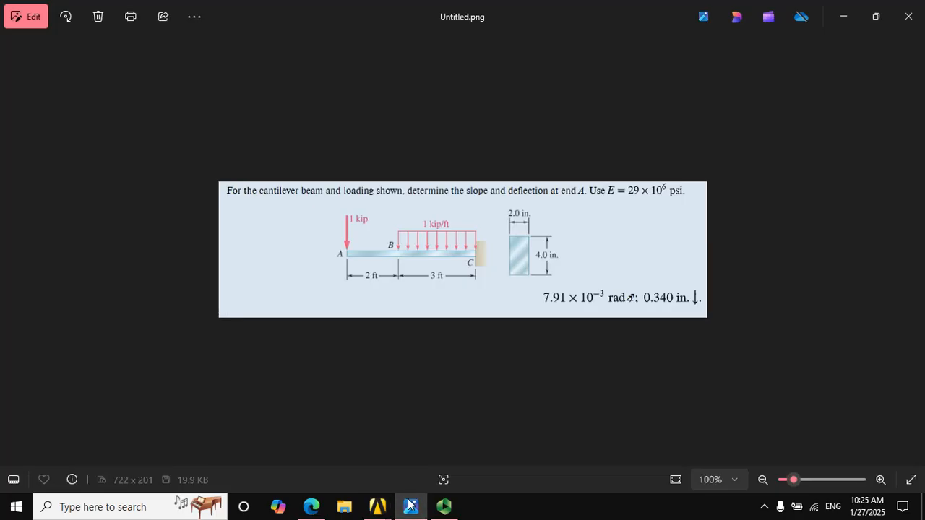
pyautogui.click(410, 506)
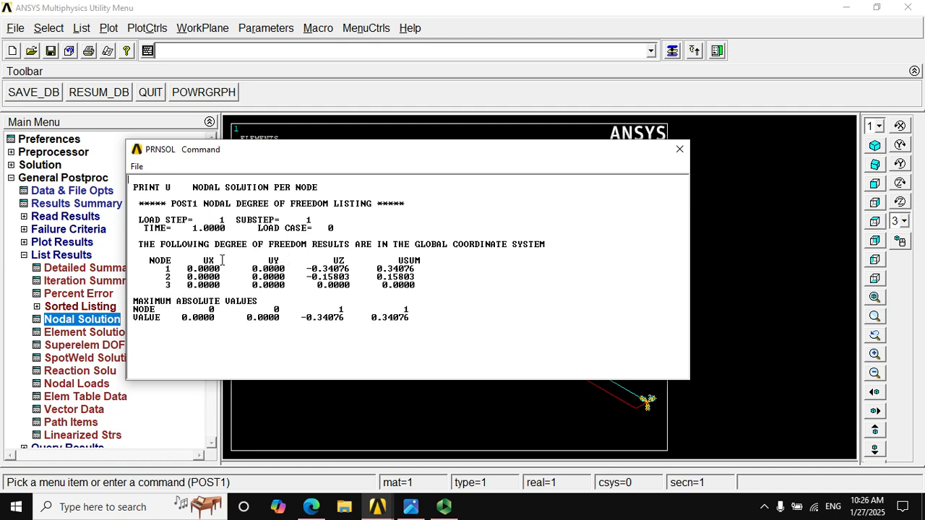
pyautogui.click(417, 503)
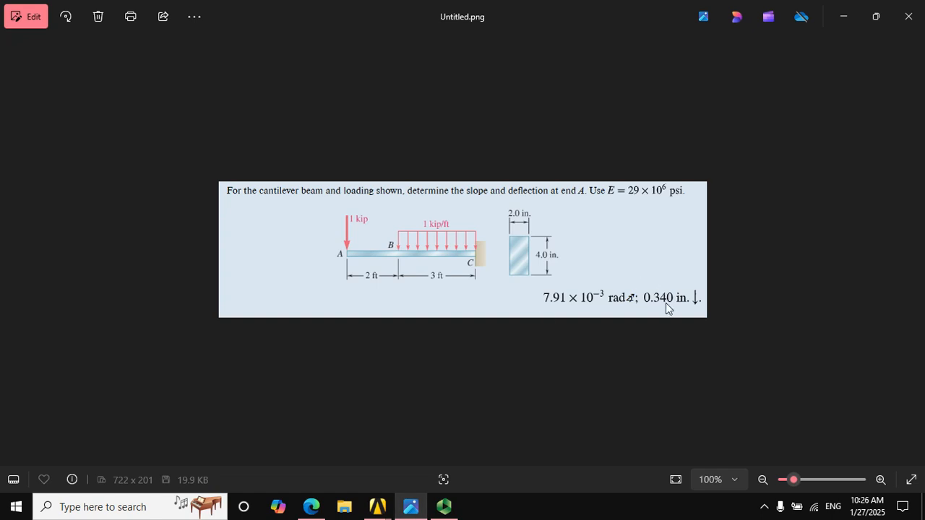
pyautogui.click(843, 16)
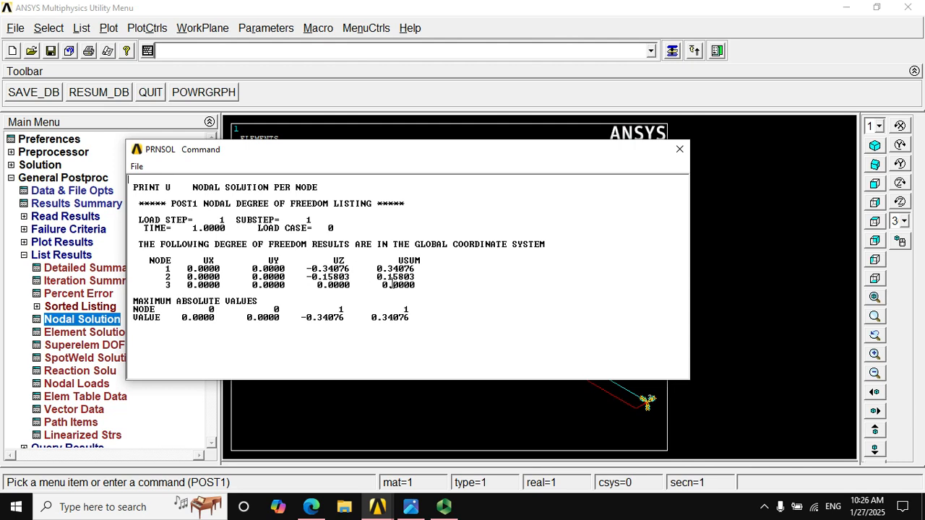
pyautogui.moveTo(379, 269); pyautogui.dragTo(420, 276)
pyautogui.click(417, 269)
pyautogui.click(680, 150)
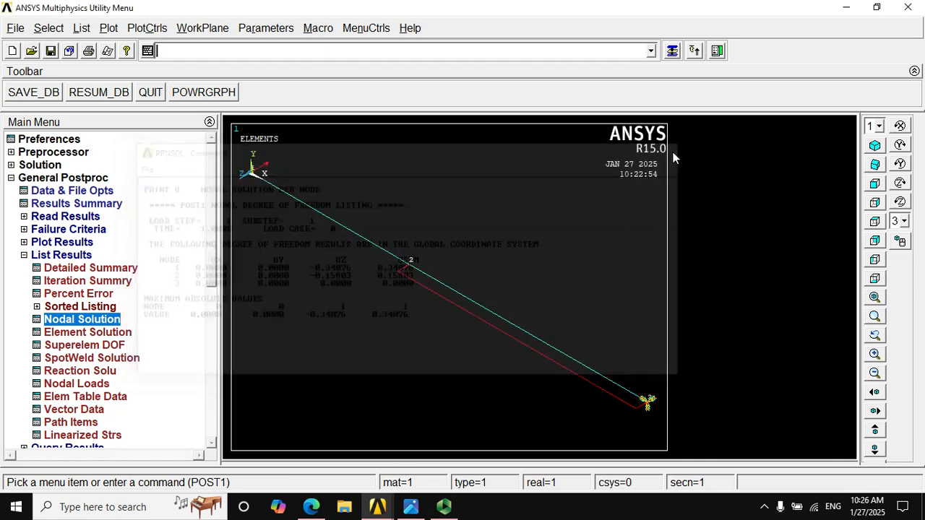
# List the nodal DOF solution for the rotation vector sum
pyautogui.click(87, 323)
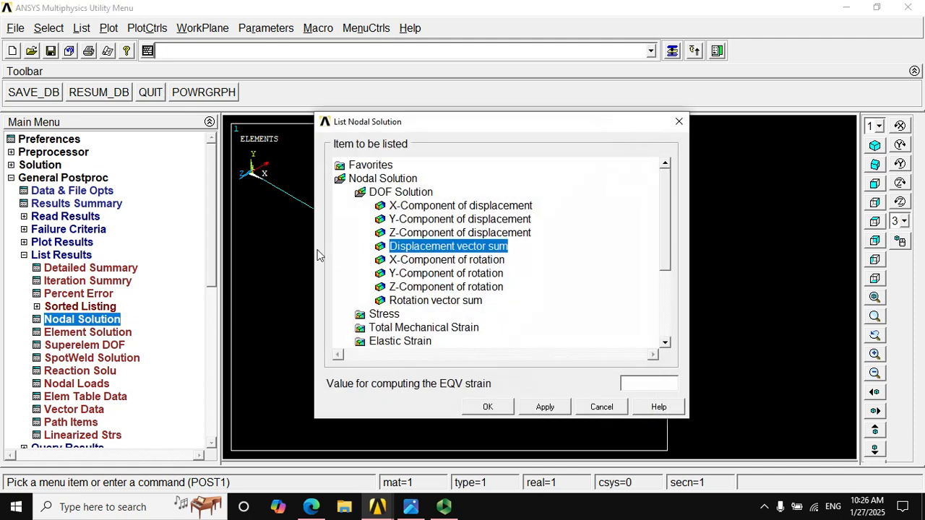
pyautogui.click(394, 303)
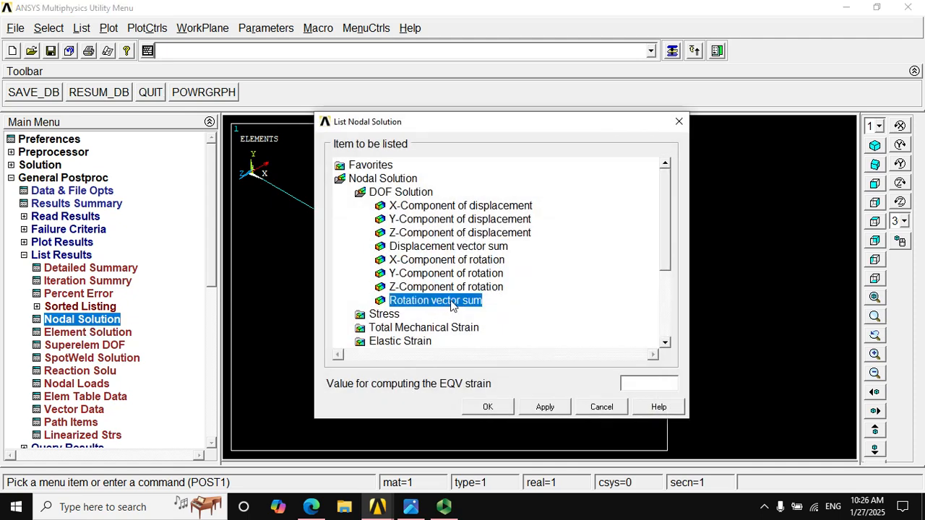
pyautogui.click(488, 406)
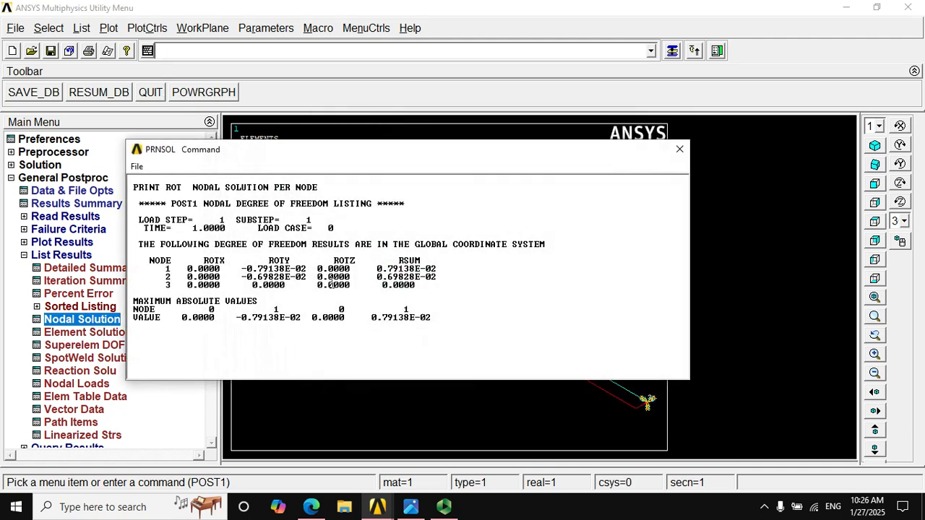
# Compare the rotation at node 1 with the slope in the problem image and close the rotation listing
pyautogui.moveTo(382, 269); pyautogui.dragTo(438, 270)
pyautogui.click(389, 290)
pyautogui.click(410, 506)
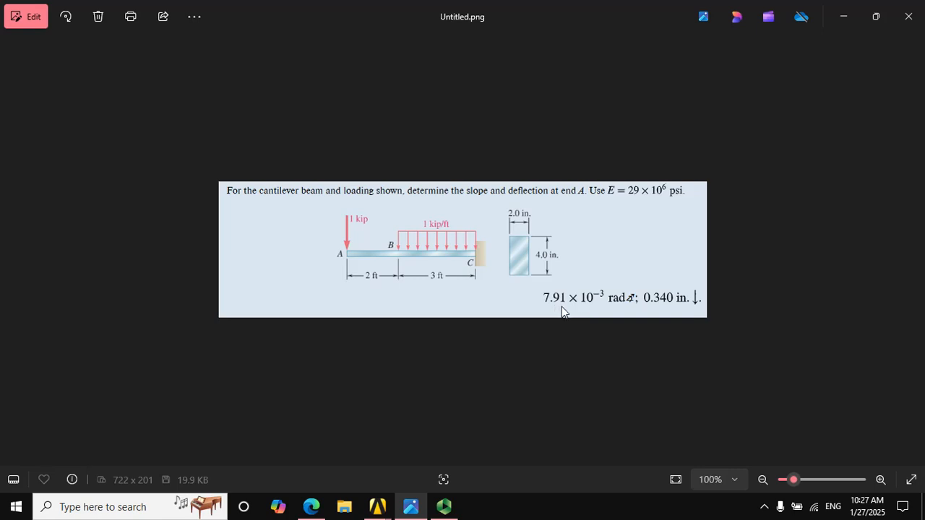
pyautogui.click(843, 16)
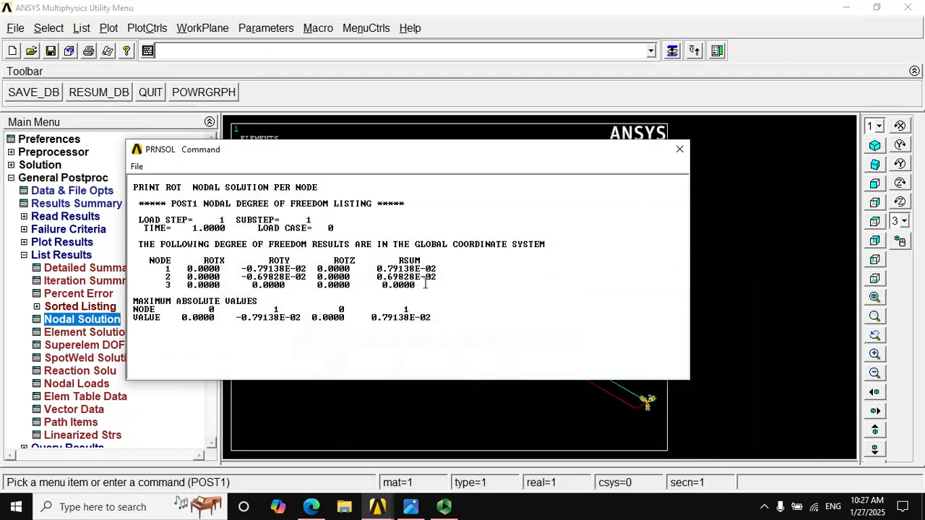
pyautogui.click(677, 152)
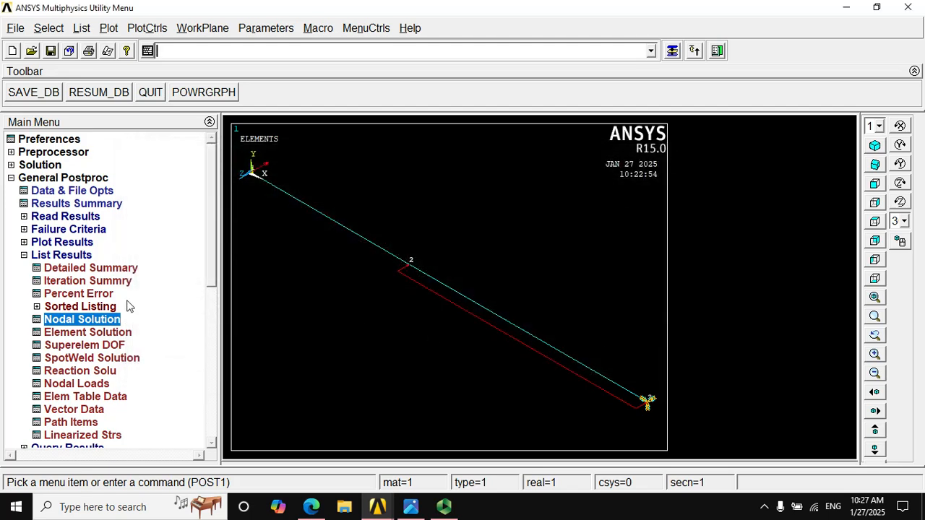
# Review the element behavior (K3) choices in the BEAM188 element type options and close the dialogs without changing anything
pyautogui.click(25, 256)
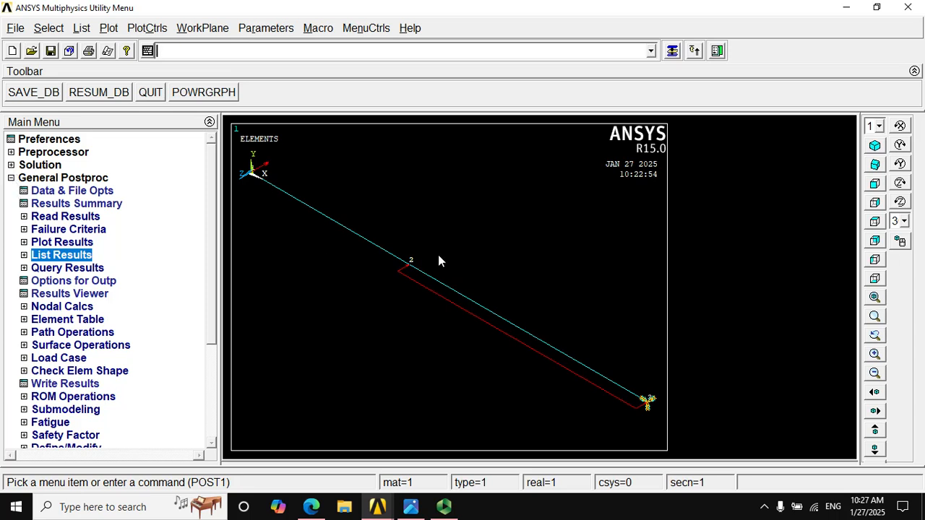
pyautogui.click(14, 153)
pyautogui.click(24, 165)
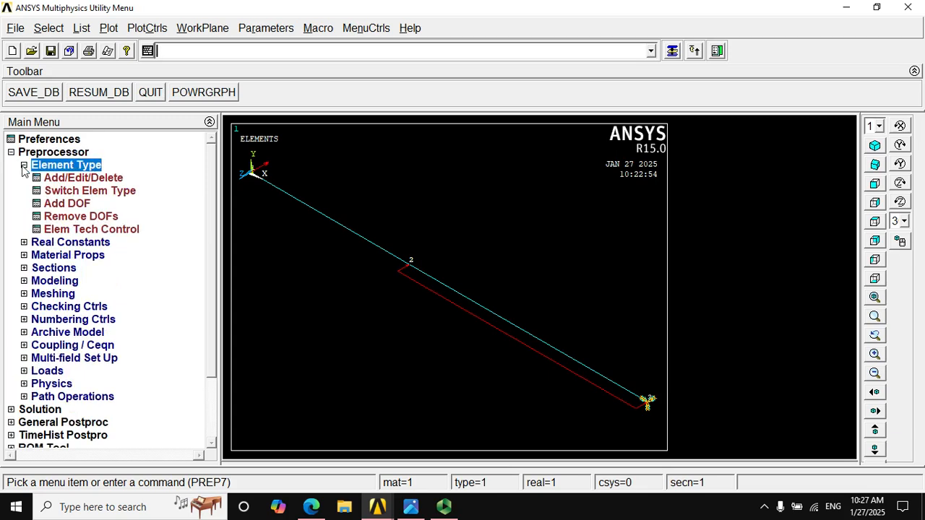
pyautogui.click(69, 178)
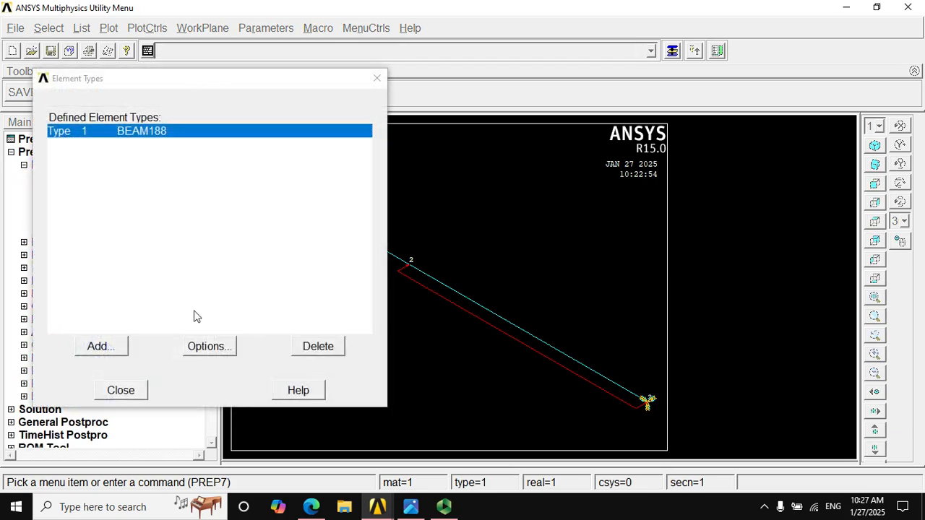
pyautogui.click(225, 354)
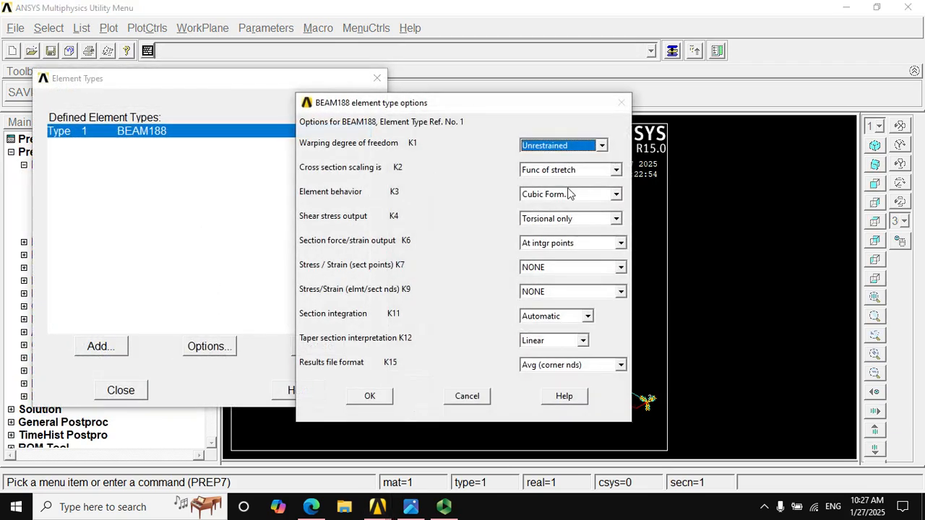
pyautogui.click(577, 197)
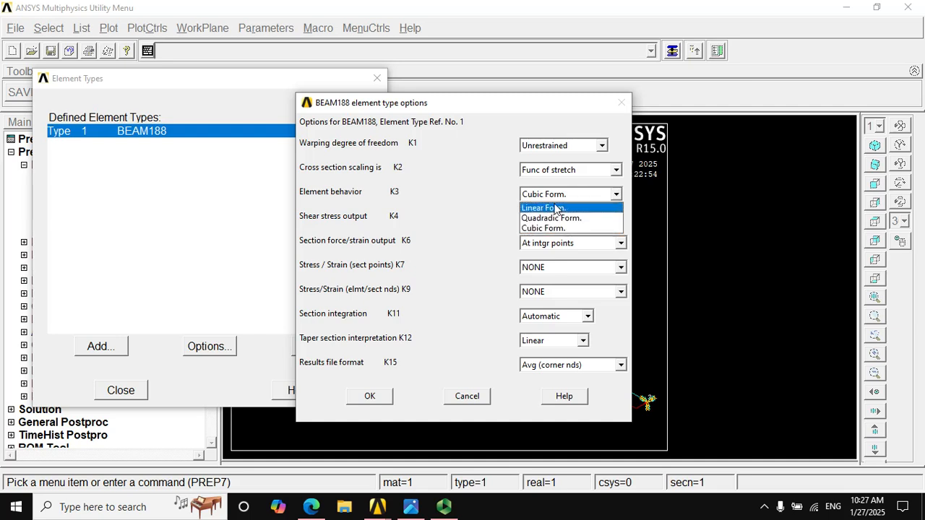
pyautogui.click(494, 129)
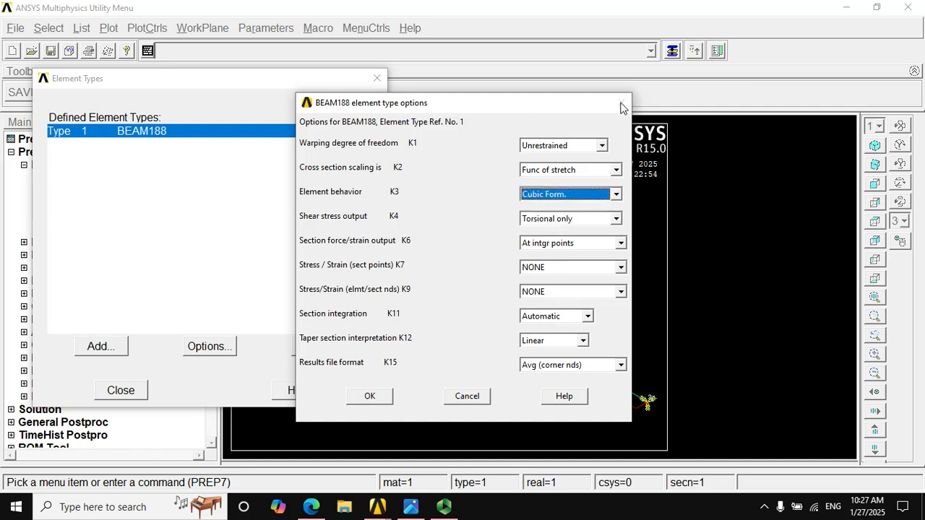
pyautogui.click(483, 399)
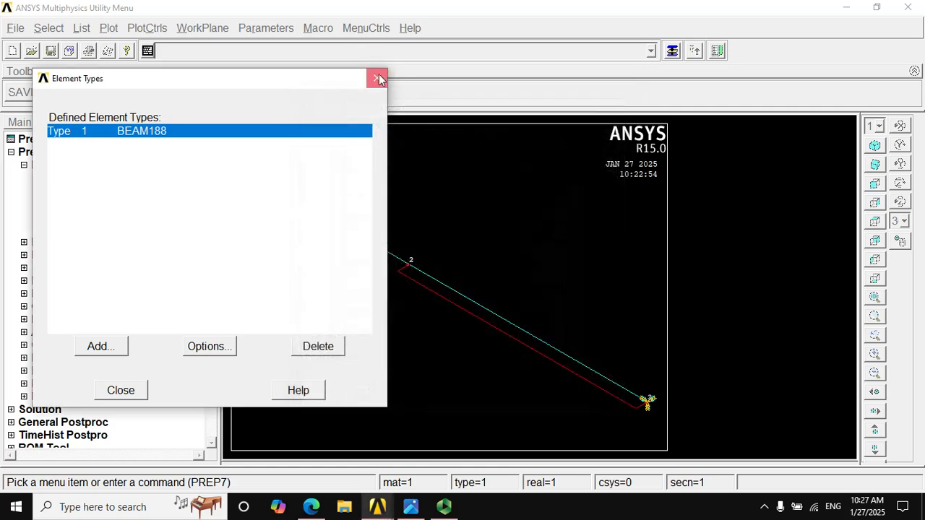
pyautogui.click(377, 78)
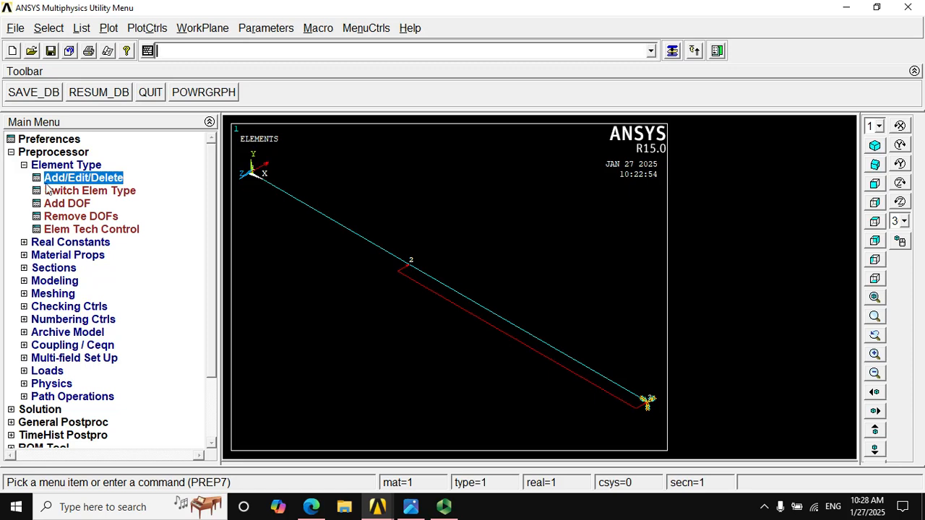
pyautogui.click(24, 166)
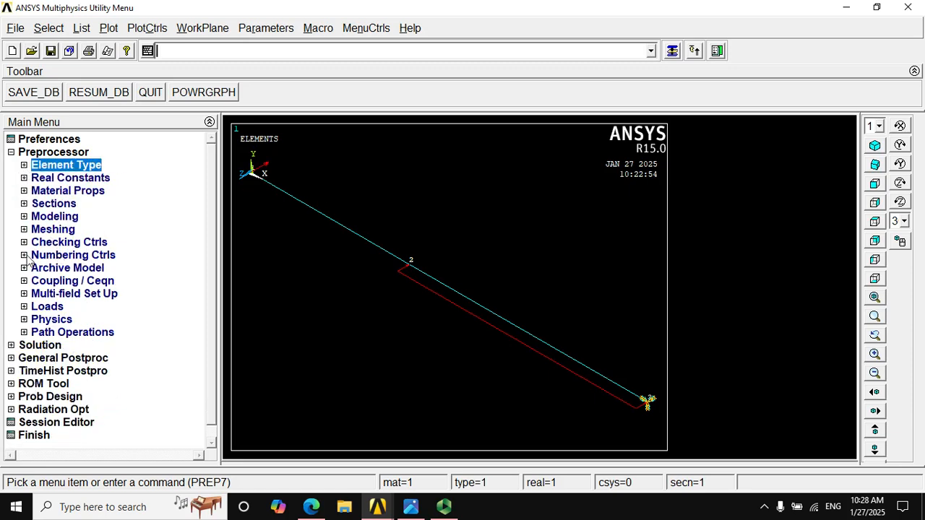
pyautogui.click(11, 346)
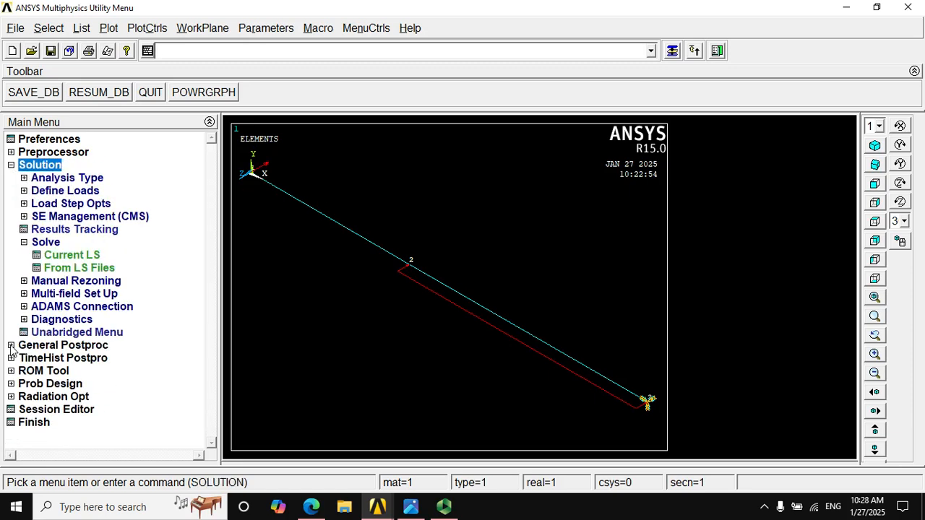
pyautogui.click(11, 165)
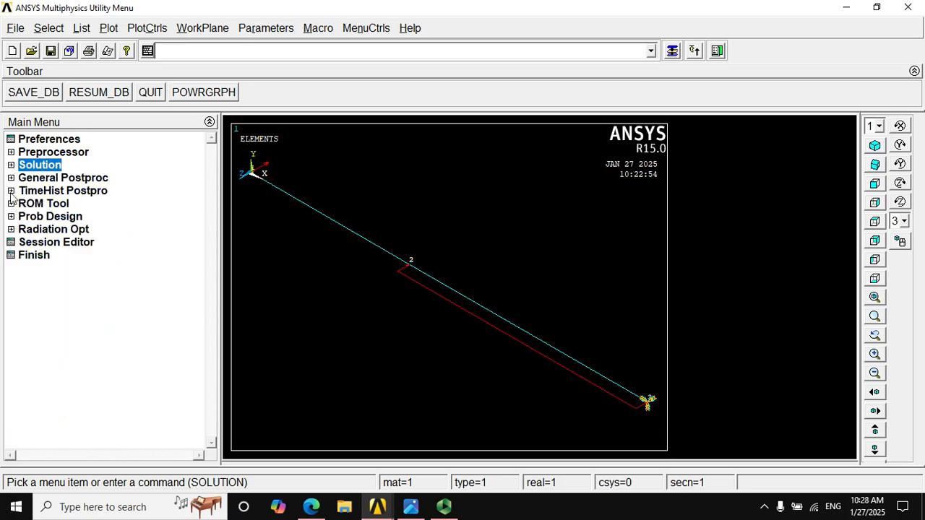
pyautogui.click(11, 178)
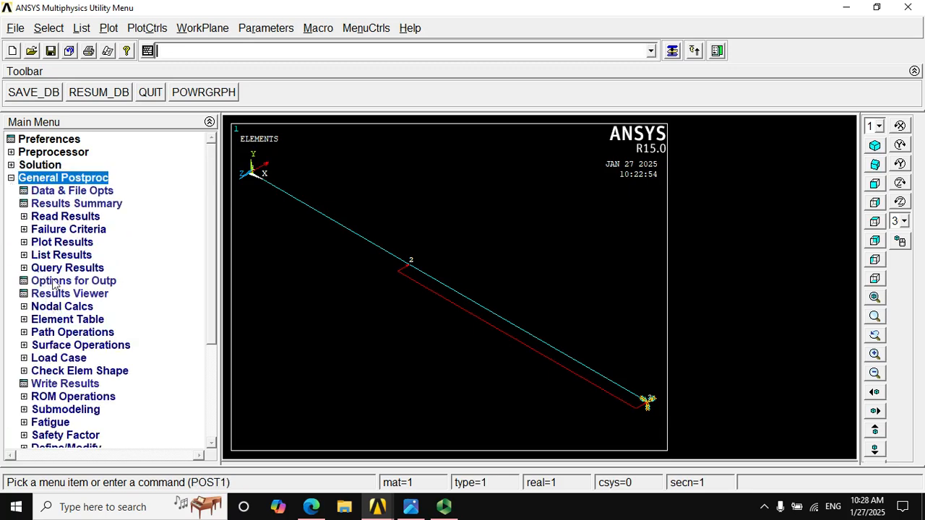
pyautogui.moveTo(215, 238); pyautogui.dragTo(220, 285)
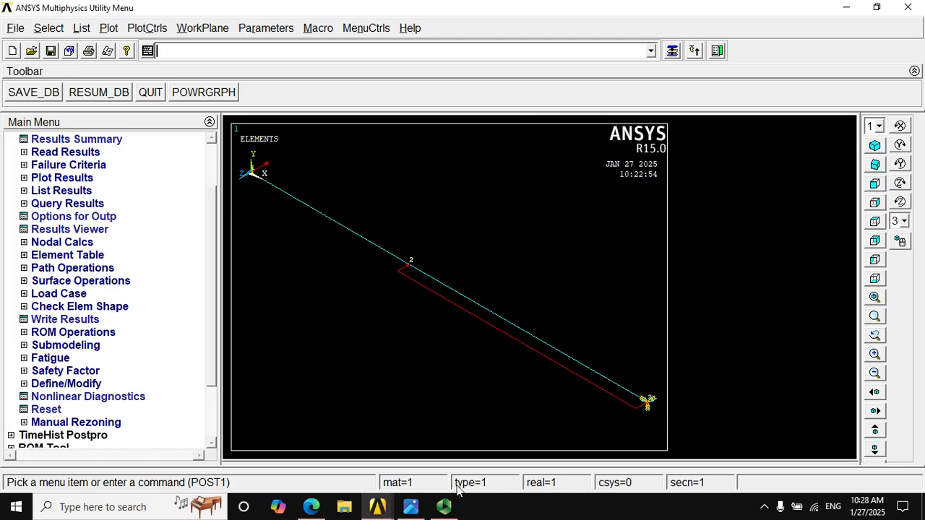
pyautogui.click(444, 506)
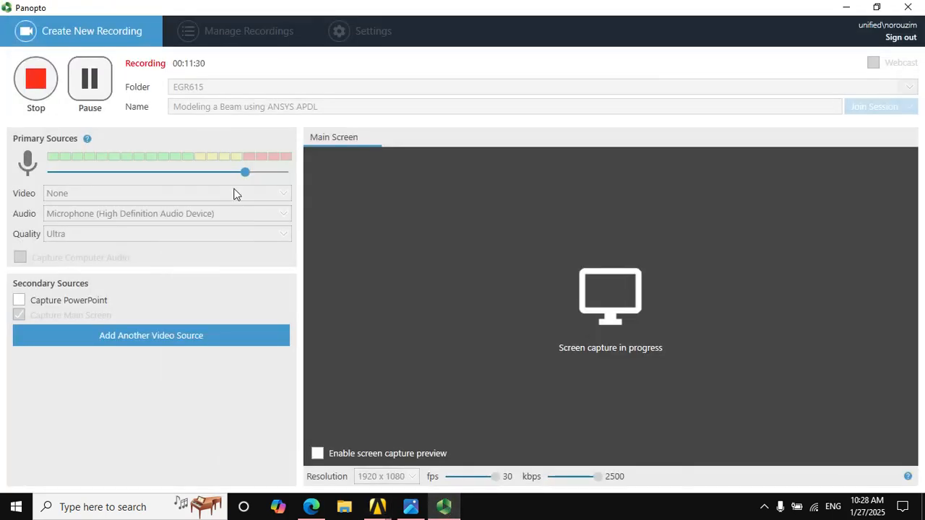